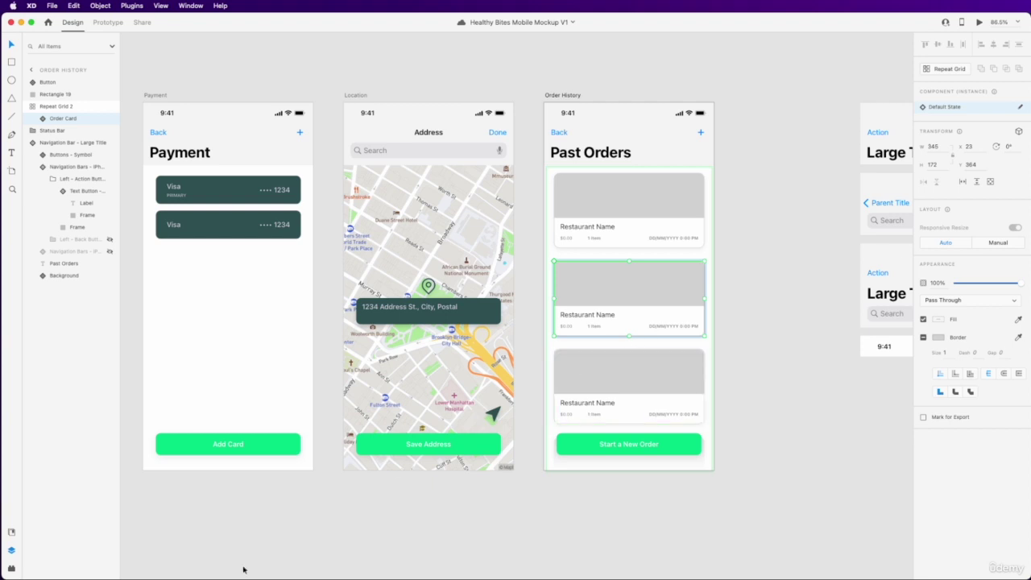
Show the list of installed plugins
{"action": "left_click", "coordinate": [12, 568]}
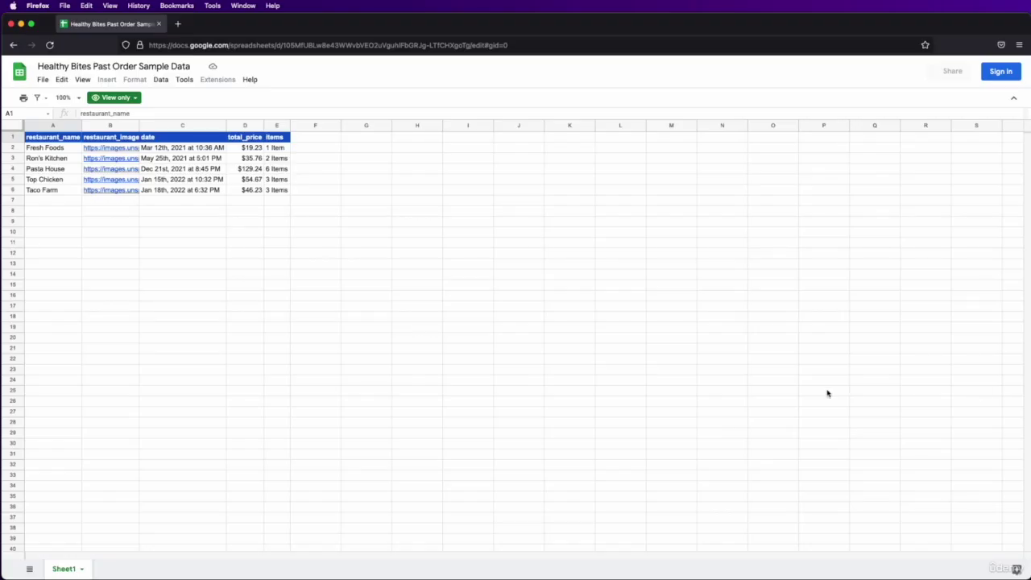
Switch to Firefox and examine the restaurant, image, date, price and item columns of the Healthy Bites Past Order Sample Data sheet
{"action": "left_click", "coordinate": [283, 247]}
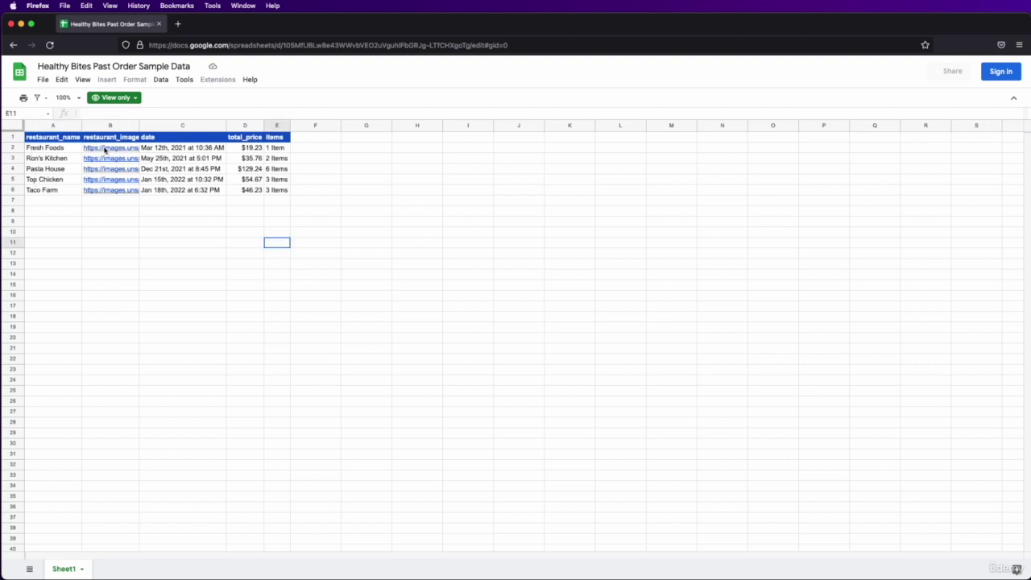
{"action": "mouse_move", "coordinate": [125, 150]}
{"action": "key", "text": "Down"}
{"action": "key", "text": "Down"}
{"action": "key", "text": "Down"}
{"action": "key", "text": "super+c"}
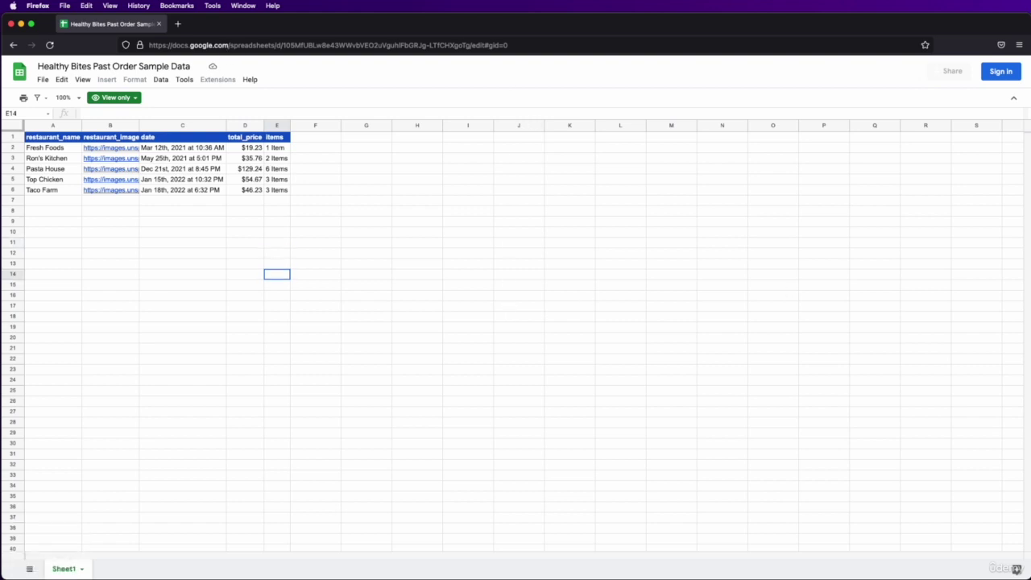
Switch to Finder, copy the sheet link from order-history-google-sheets-link.txt in the Sample Data folder, and close the file and folder windows
{"action": "key", "text": "super+Tab"}
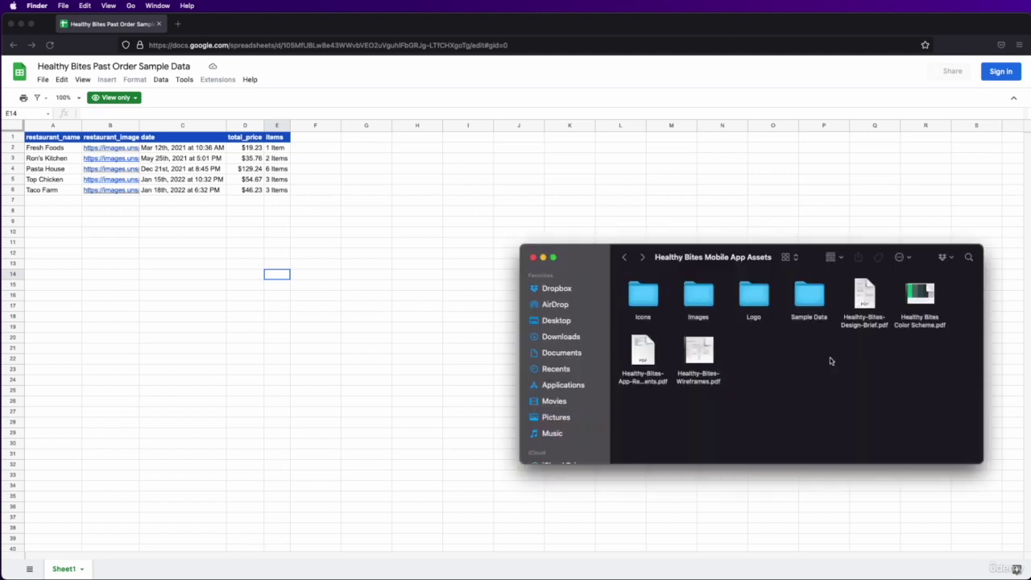
{"action": "left_click", "coordinate": [803, 306]}
{"action": "double_click", "coordinate": [803, 306]}
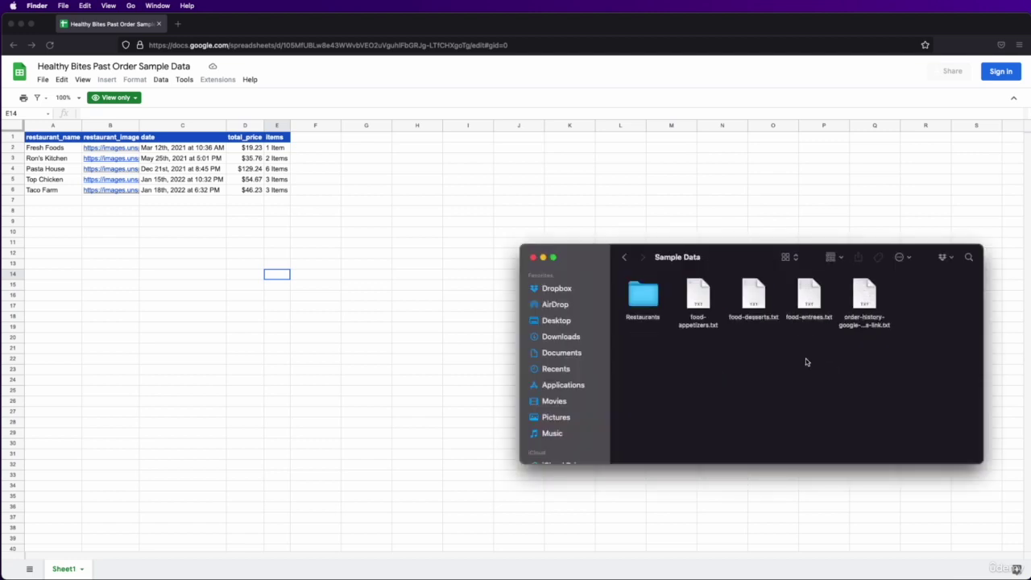
{"action": "left_click", "coordinate": [873, 328]}
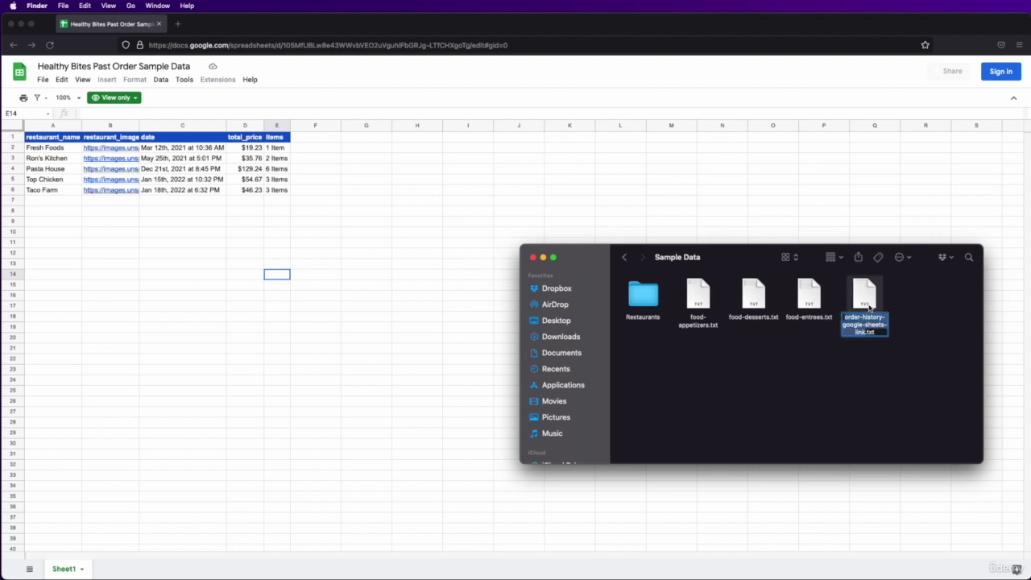
{"action": "double_click", "coordinate": [859, 299]}
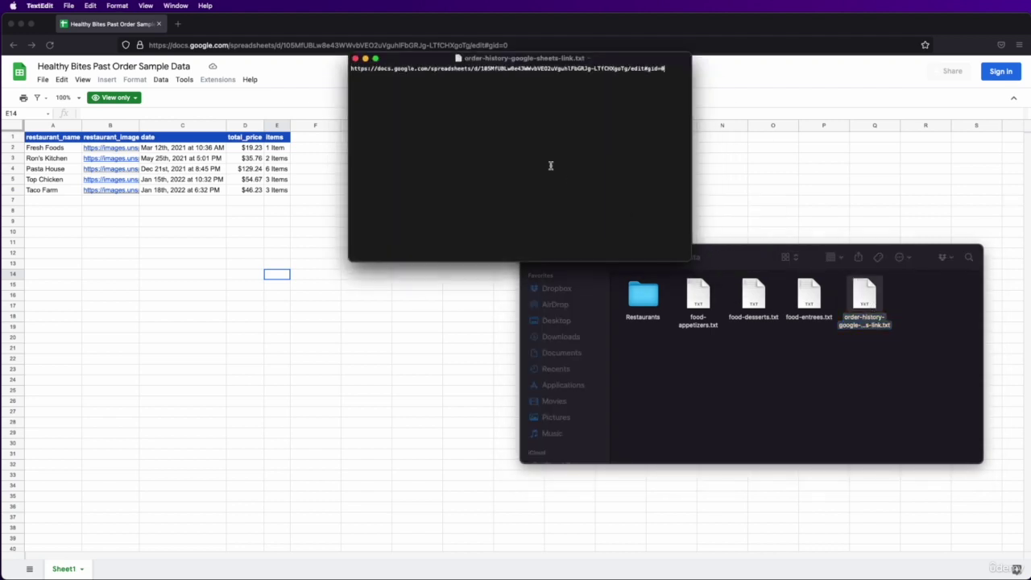
{"action": "key", "text": "super+a"}
{"action": "key", "text": "super+c"}
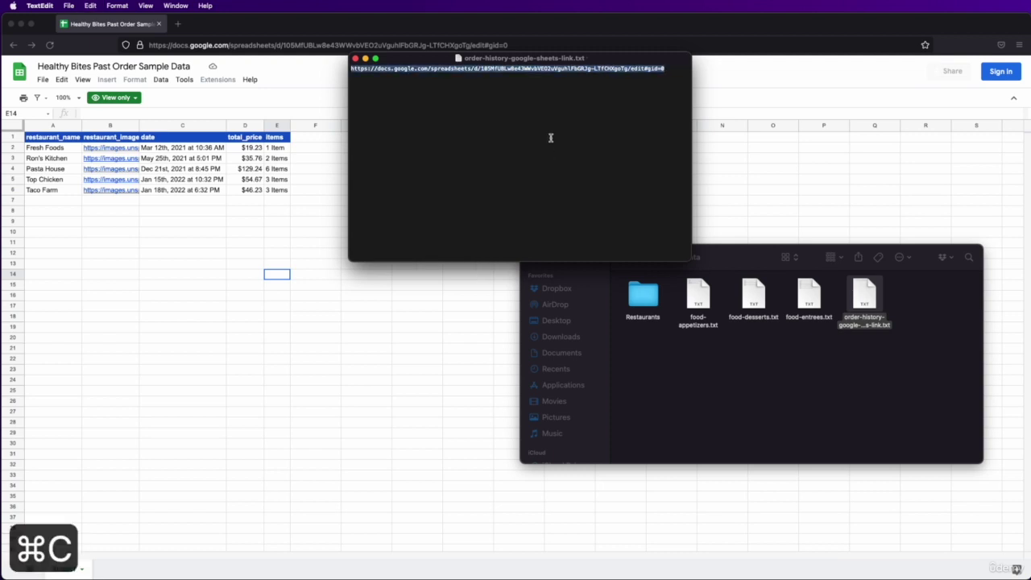
{"action": "key", "text": "super+w"}
{"action": "left_click", "coordinate": [727, 373]}
{"action": "key", "text": "super+w"}
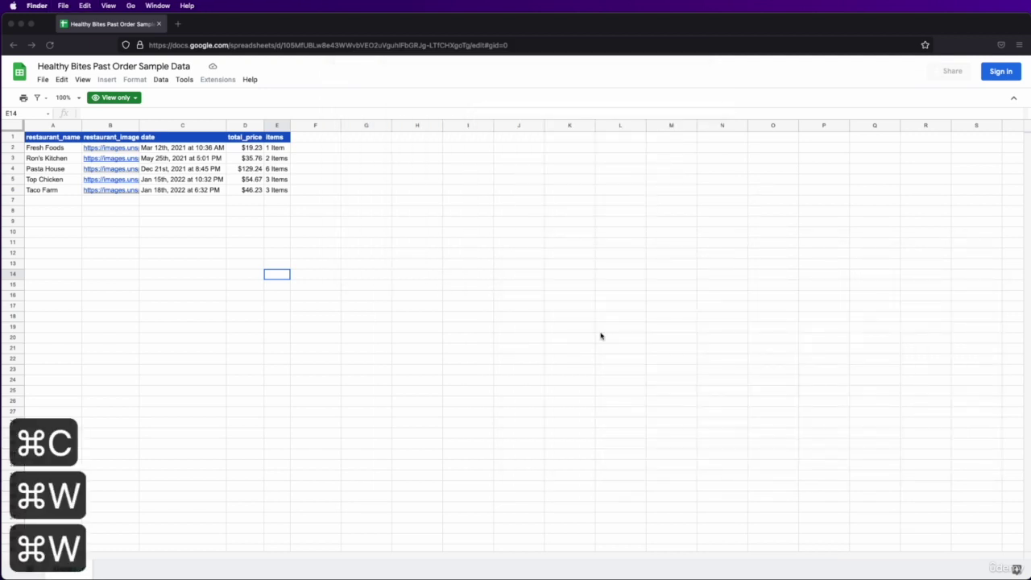
Open the copied sheet link in a new Firefox tab and close that tab again
{"action": "left_click", "coordinate": [600, 336]}
{"action": "key", "text": "super+t"}
{"action": "key", "text": "super+v"}
{"action": "key", "text": "Return"}
{"action": "key", "text": "super+w"}
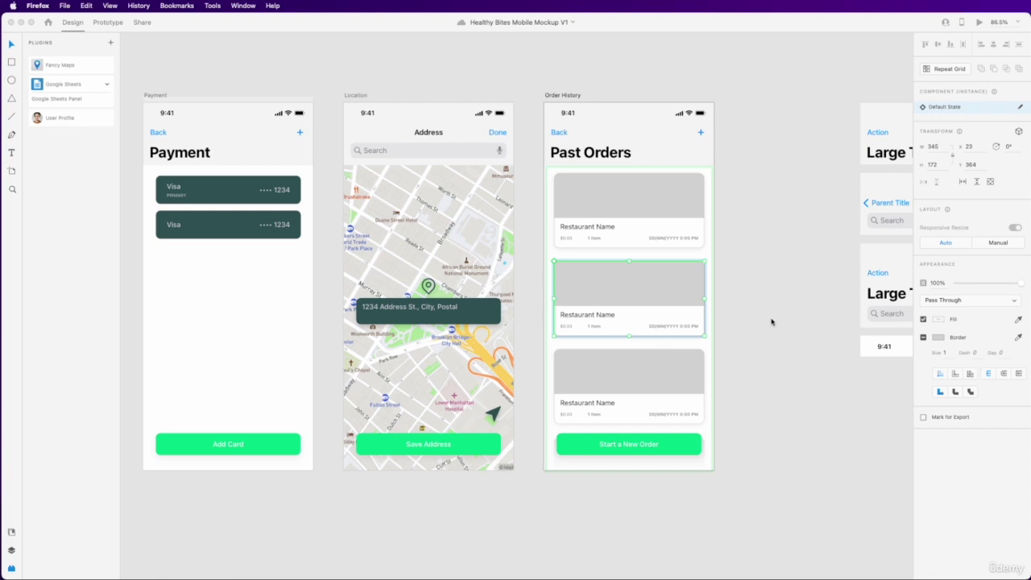
Switch back to Adobe XD and examine the free space around the Order History artboard
{"action": "left_click", "coordinate": [625, 208]}
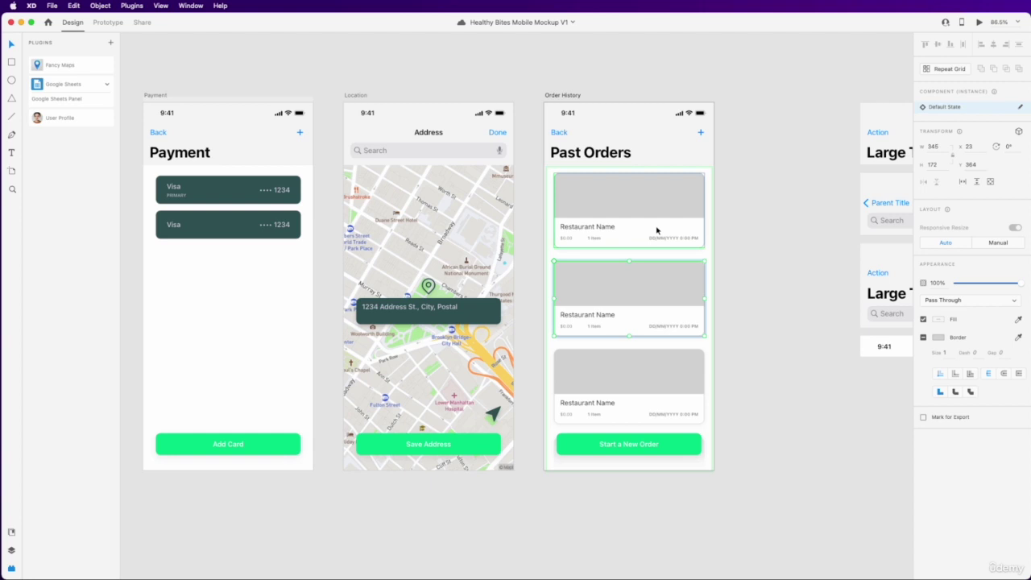
{"action": "scroll", "coordinate": [650, 236], "scroll_direction": "left", "scroll_amount": 2}
{"action": "scroll", "coordinate": [650, 236], "scroll_direction": "down", "scroll_amount": 1}
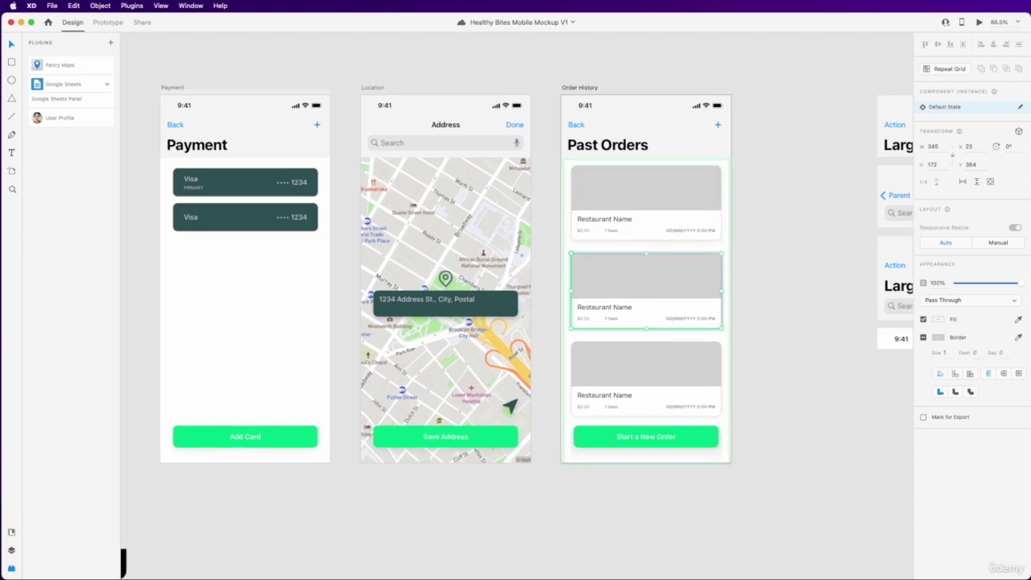
{"action": "scroll", "coordinate": [602, 524], "scroll_direction": "down", "scroll_amount": 3}
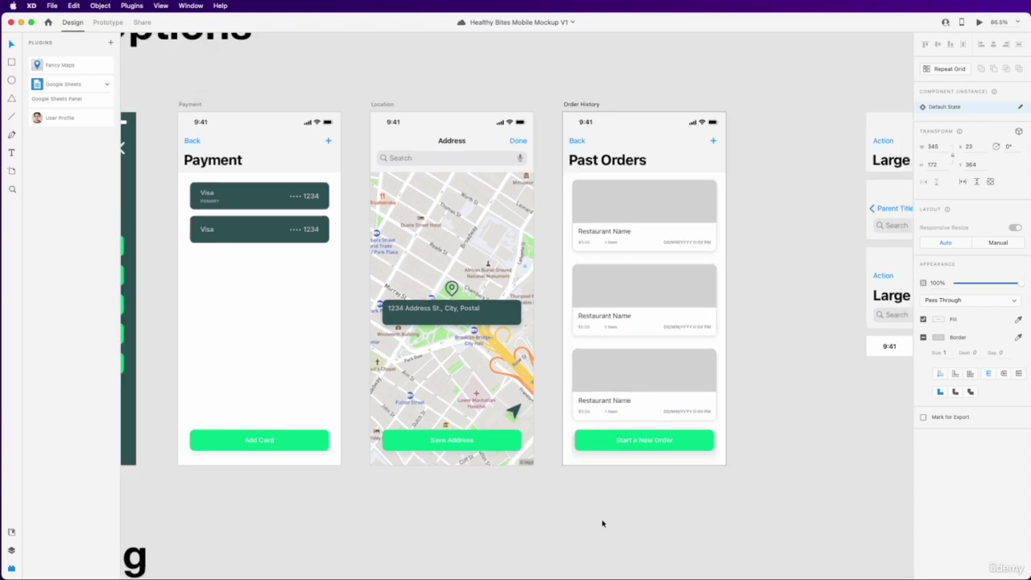
{"action": "scroll", "coordinate": [602, 523], "scroll_direction": "right", "scroll_amount": 2}
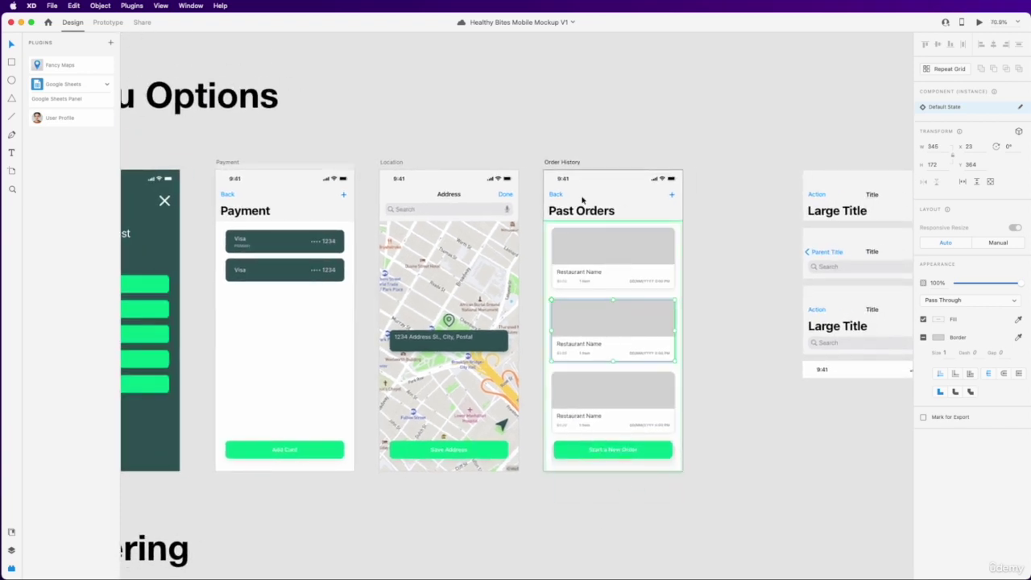
{"action": "scroll", "coordinate": [612, 402], "scroll_direction": "down", "scroll_amount": 8}
{"action": "scroll", "coordinate": [612, 403], "scroll_direction": "left", "scroll_amount": 2}
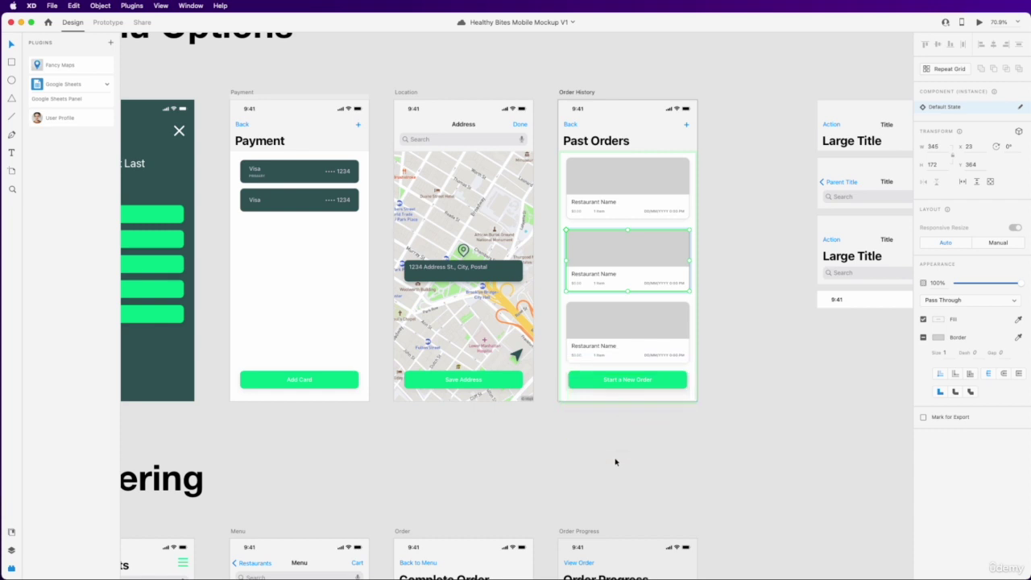
{"action": "scroll", "coordinate": [615, 461], "scroll_direction": "up", "scroll_amount": 10}
{"action": "scroll", "coordinate": [615, 462], "scroll_direction": "right", "scroll_amount": 2}
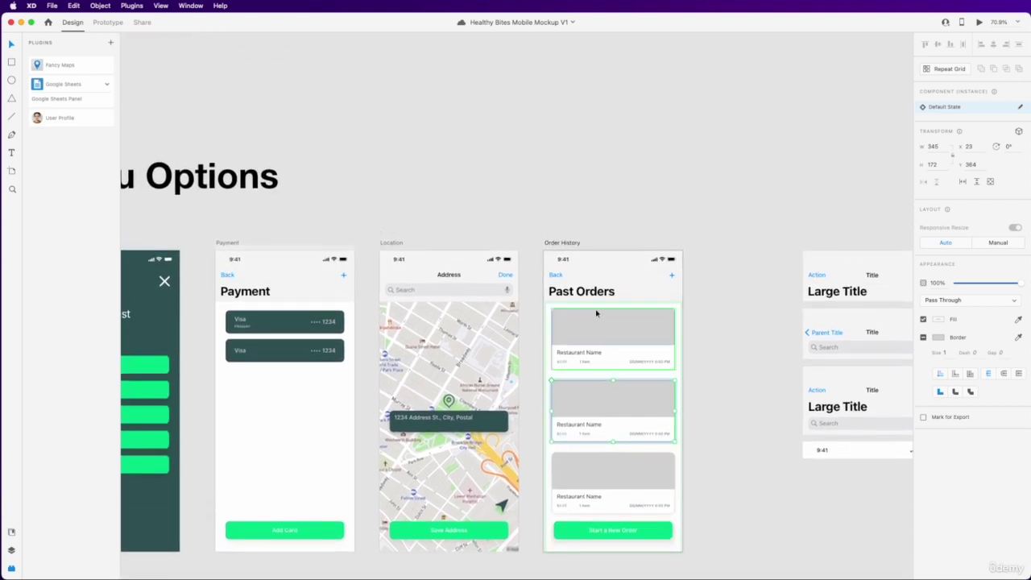
Move the Order History artboard up to Y -1316 and extend its height downward to 1328
{"action": "left_click", "coordinate": [571, 246]}
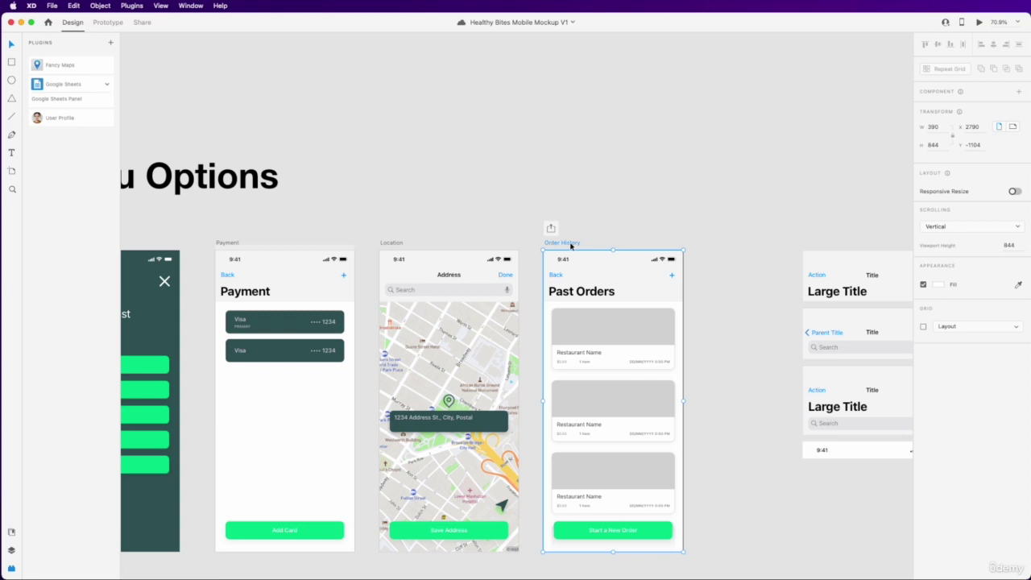
{"action": "left_click_drag", "start_coordinate": [571, 246], "coordinate": [571, 170]}
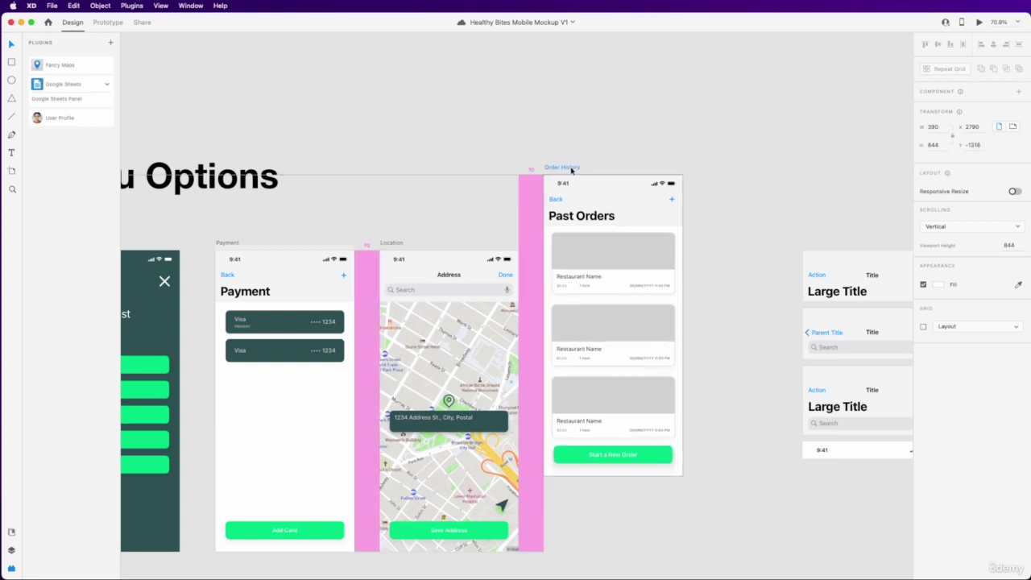
{"action": "scroll", "coordinate": [631, 324], "scroll_direction": "down", "scroll_amount": 11}
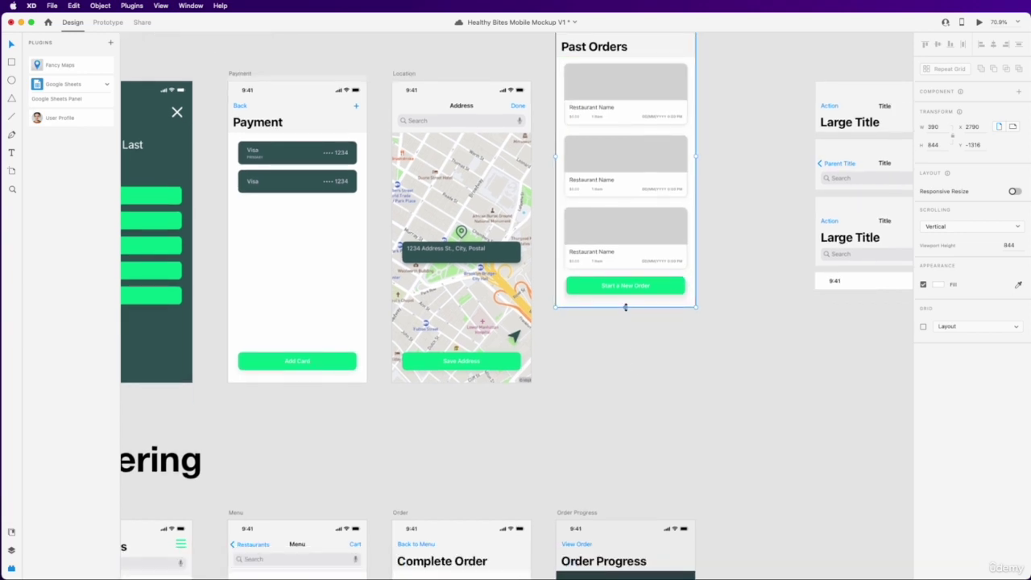
{"action": "left_click_drag", "start_coordinate": [625, 307], "coordinate": [625, 479]}
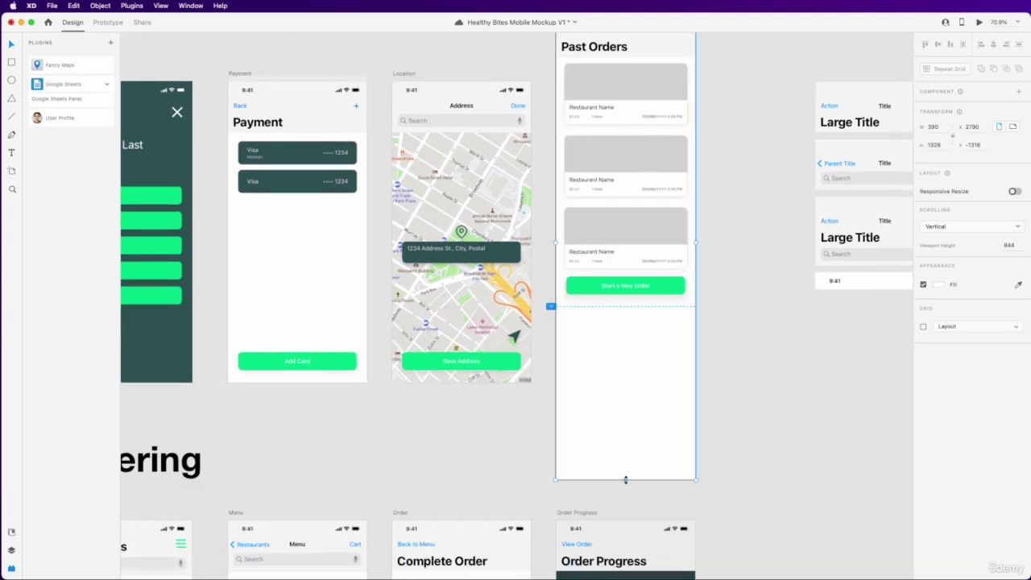
Move the Start a New Order button with its background down to Y 1199 and extend the repeat grid to five order cards, 1011 high
{"action": "left_click", "coordinate": [650, 300]}
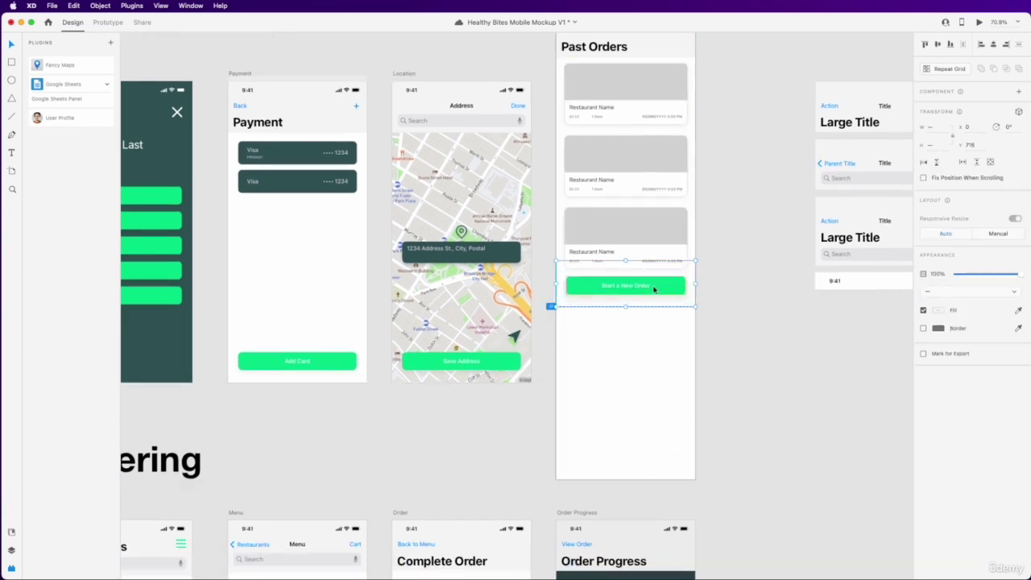
{"action": "left_click_drag", "start_coordinate": [653, 289], "coordinate": [660, 461]}
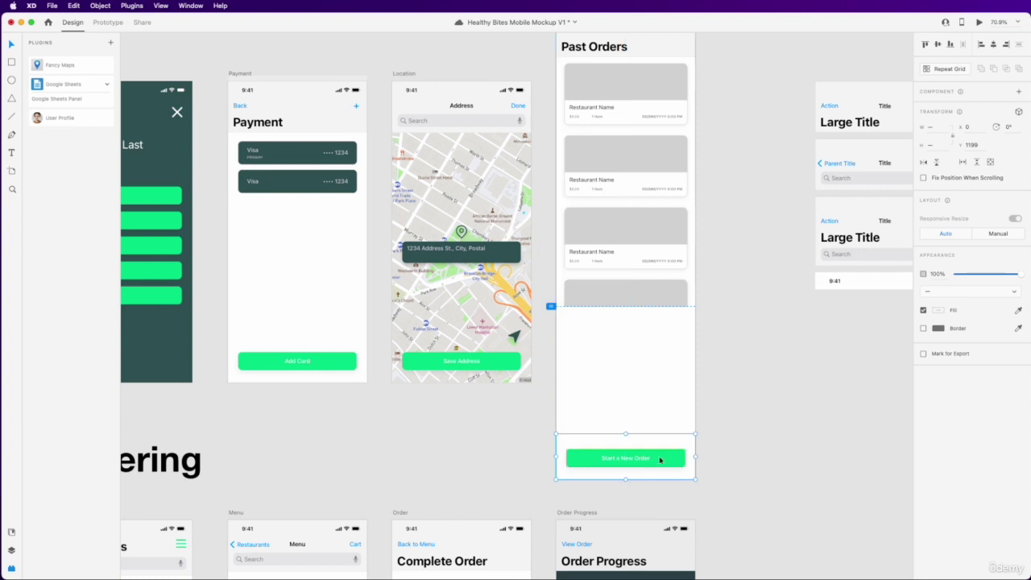
{"action": "left_click", "coordinate": [629, 322]}
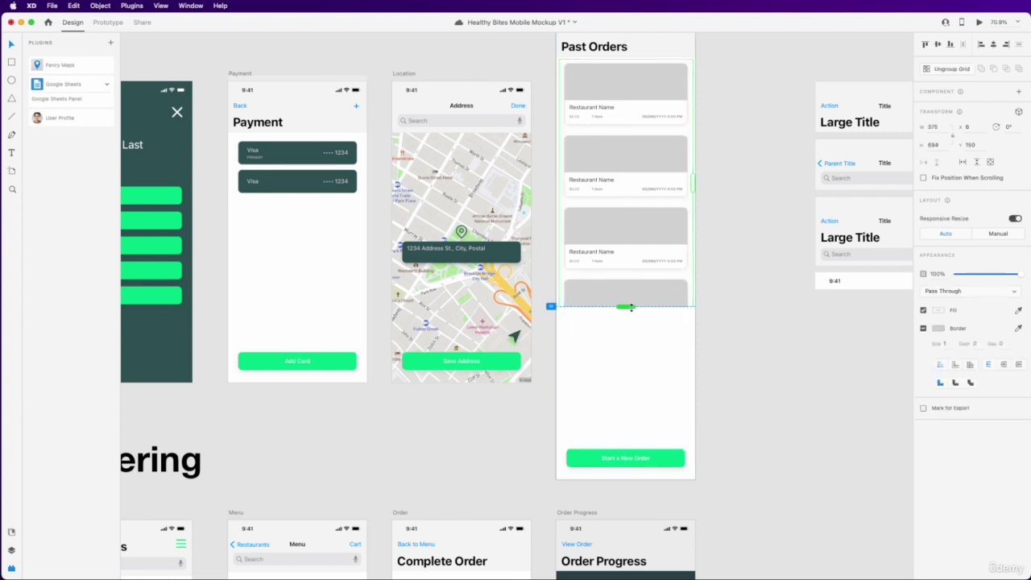
{"action": "left_click_drag", "start_coordinate": [631, 307], "coordinate": [628, 420]}
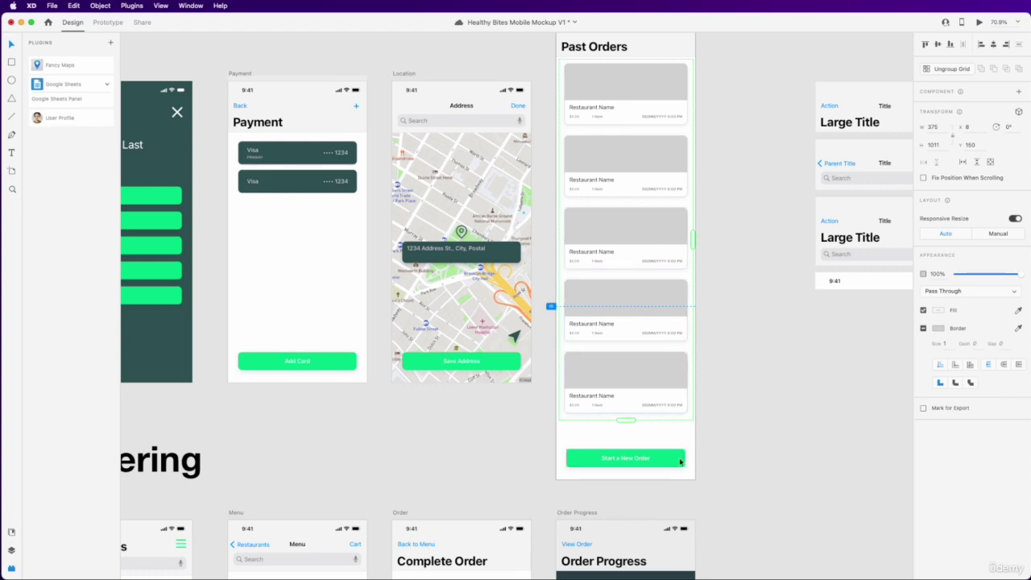
{"action": "left_click", "coordinate": [715, 441]}
{"action": "scroll", "coordinate": [716, 441], "scroll_direction": "up", "scroll_amount": 3}
{"action": "scroll", "coordinate": [716, 442], "scroll_direction": "left", "scroll_amount": 3}
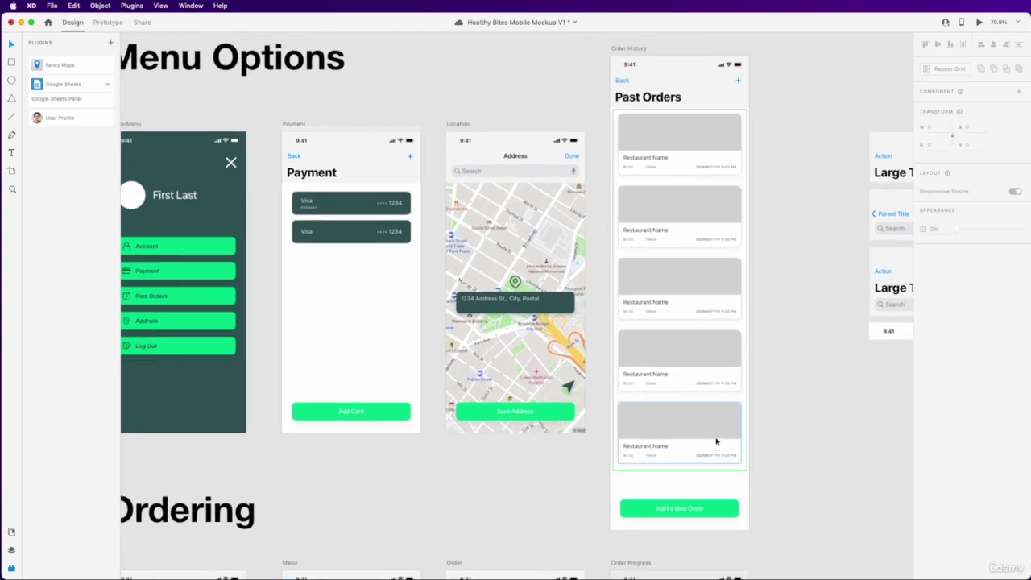
Go to the main component of the first order card on the Order History artboard and ungroup that component
{"action": "key", "text": "super+z"}
{"action": "left_click", "coordinate": [681, 165]}
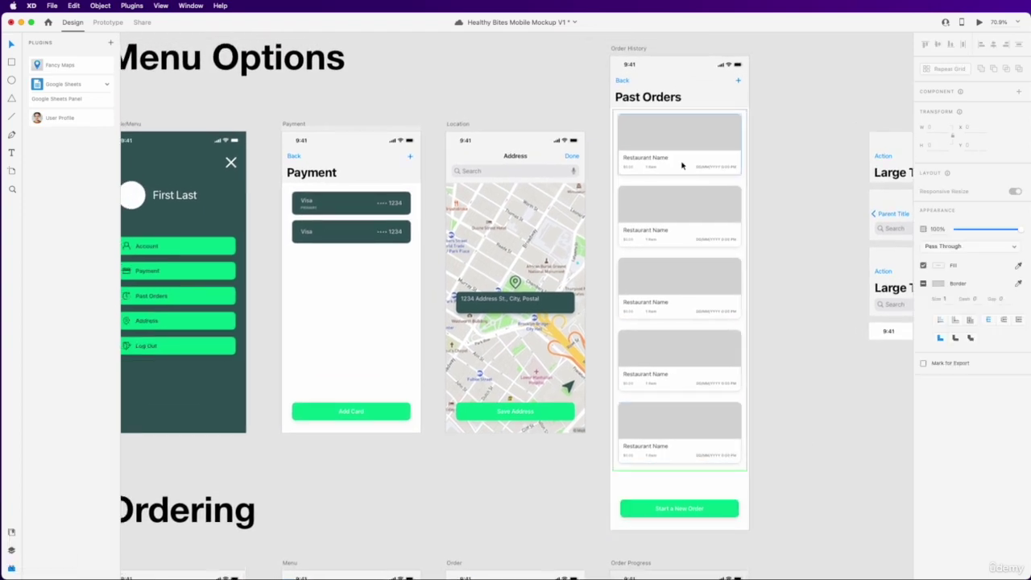
{"action": "double_click", "coordinate": [697, 160]}
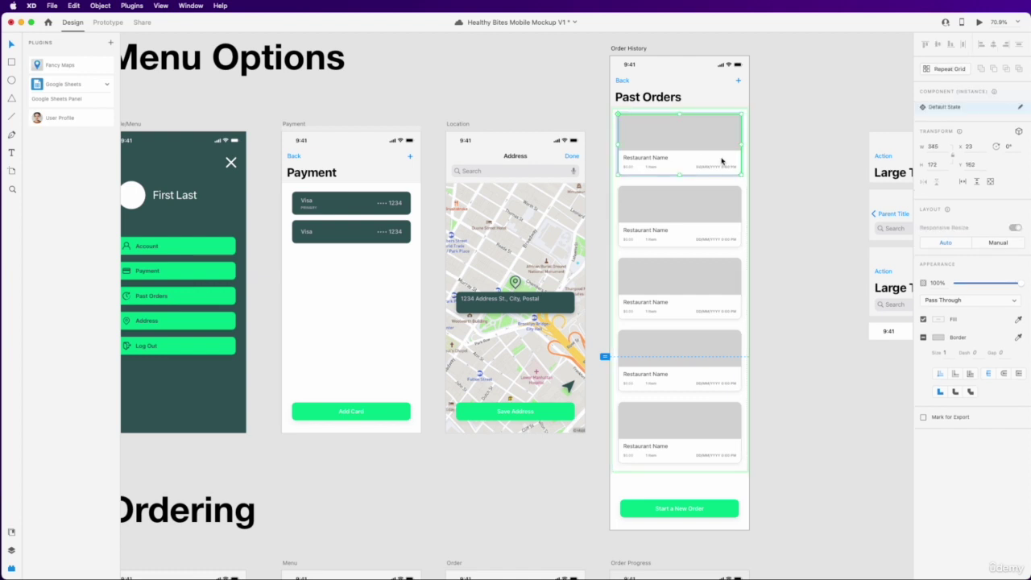
{"action": "right_click", "coordinate": [706, 157]}
{"action": "left_click", "coordinate": [745, 274]}
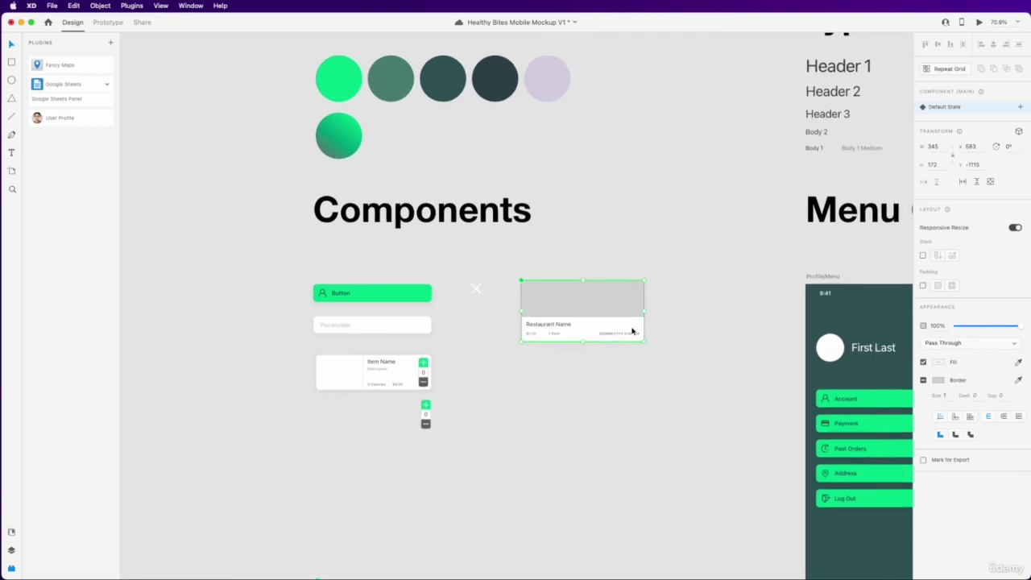
{"action": "right_click", "coordinate": [565, 311]}
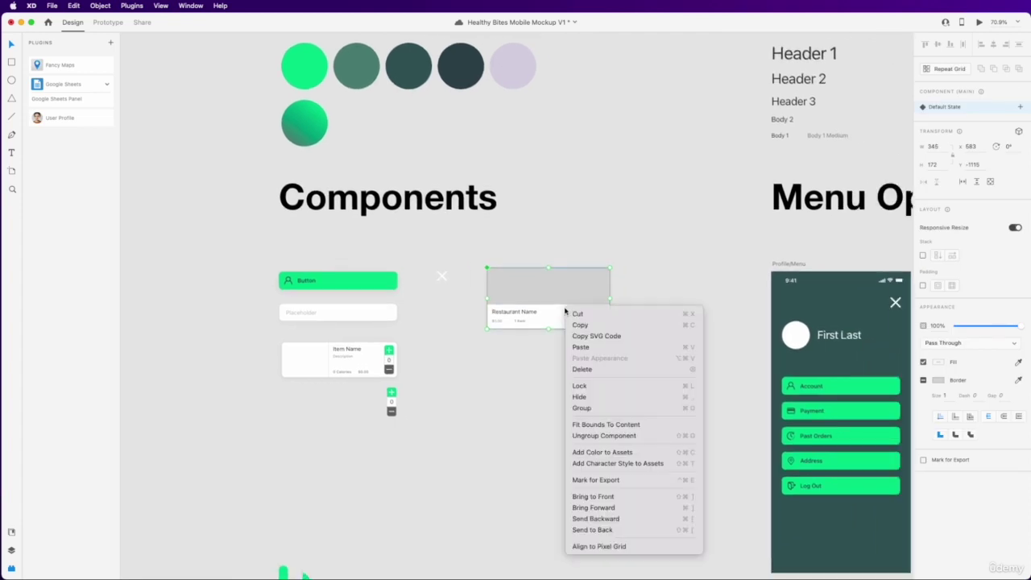
{"action": "left_click", "coordinate": [624, 438]}
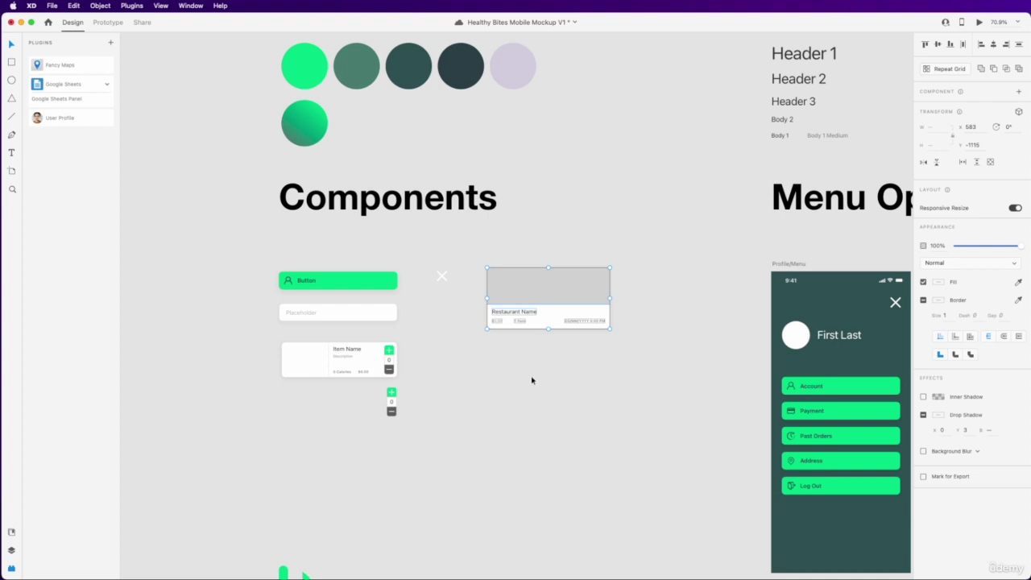
Move the ungrouped order card elements from the Components area to the free space beside the Order History artboard
{"action": "scroll", "coordinate": [524, 305], "scroll_direction": "right", "scroll_amount": 2}
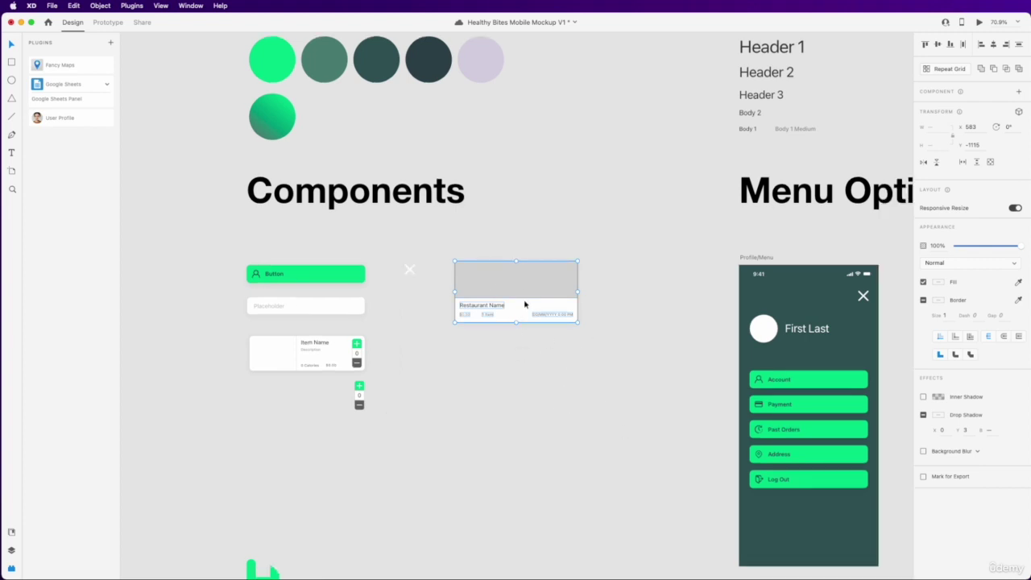
{"action": "scroll", "coordinate": [524, 305], "scroll_direction": "right", "scroll_amount": 5}
{"action": "scroll", "coordinate": [524, 304], "scroll_direction": "down", "scroll_amount": 1}
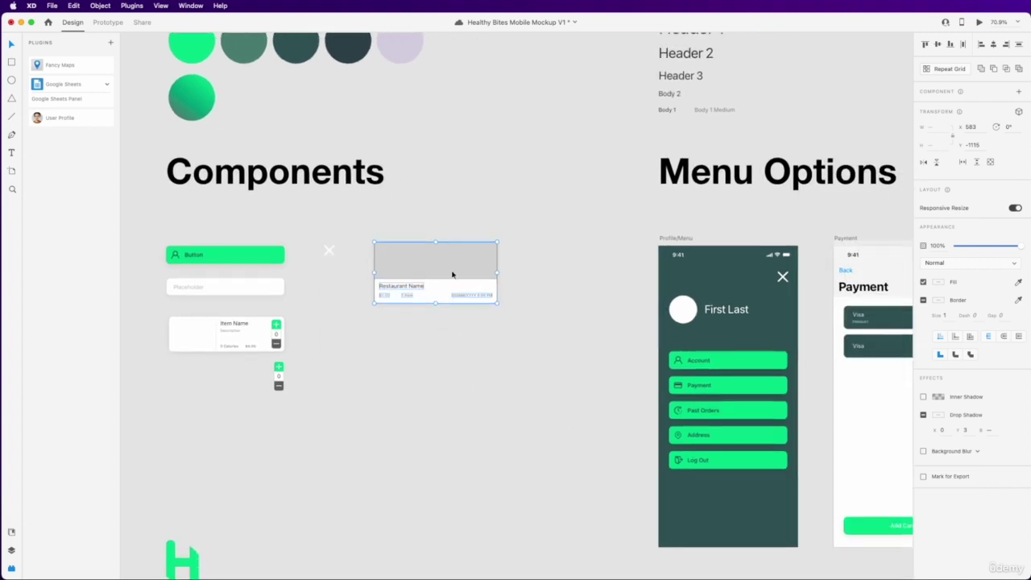
{"action": "scroll", "coordinate": [453, 287], "scroll_direction": "right", "scroll_amount": 8}
{"action": "scroll", "coordinate": [453, 288], "scroll_direction": "down", "scroll_amount": 3}
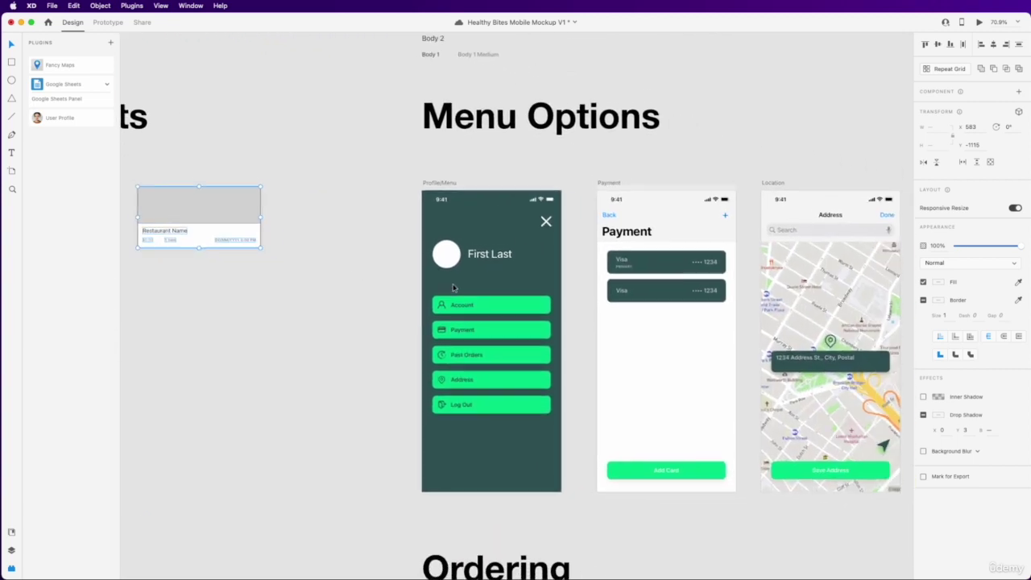
{"action": "left_click_drag", "start_coordinate": [332, 234], "coordinate": [862, 194]}
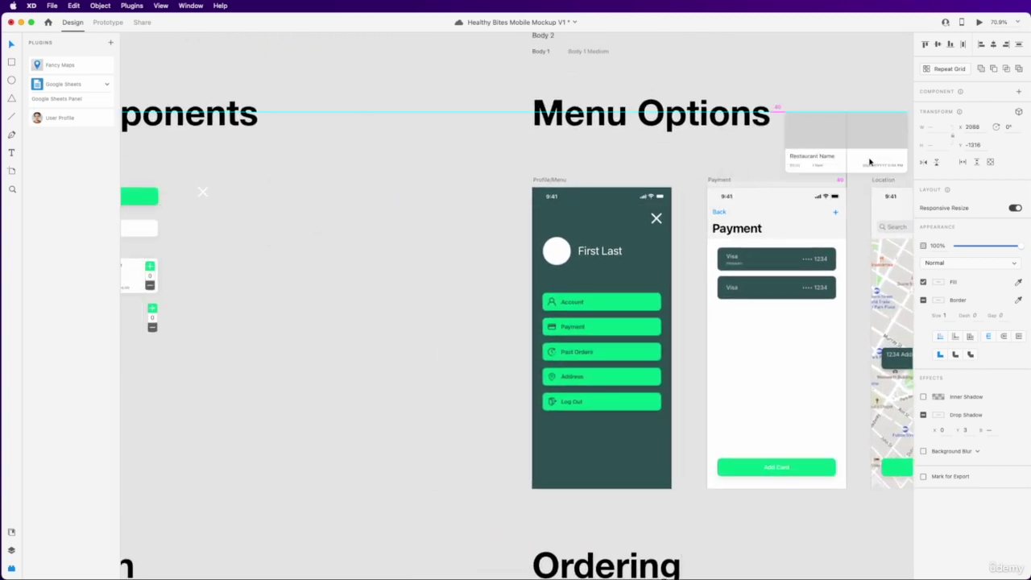
{"action": "scroll", "coordinate": [808, 176], "scroll_direction": "right", "scroll_amount": 20}
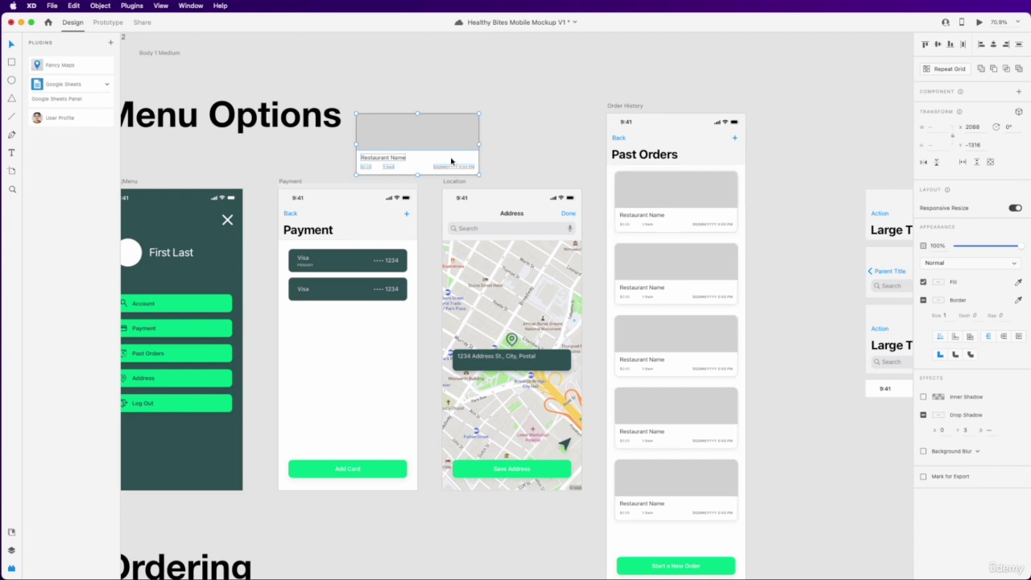
{"action": "left_click_drag", "start_coordinate": [452, 161], "coordinate": [754, 199]}
Delete the existing repeat grid of order cards from the Order History artboard
{"action": "left_click", "coordinate": [724, 212]}
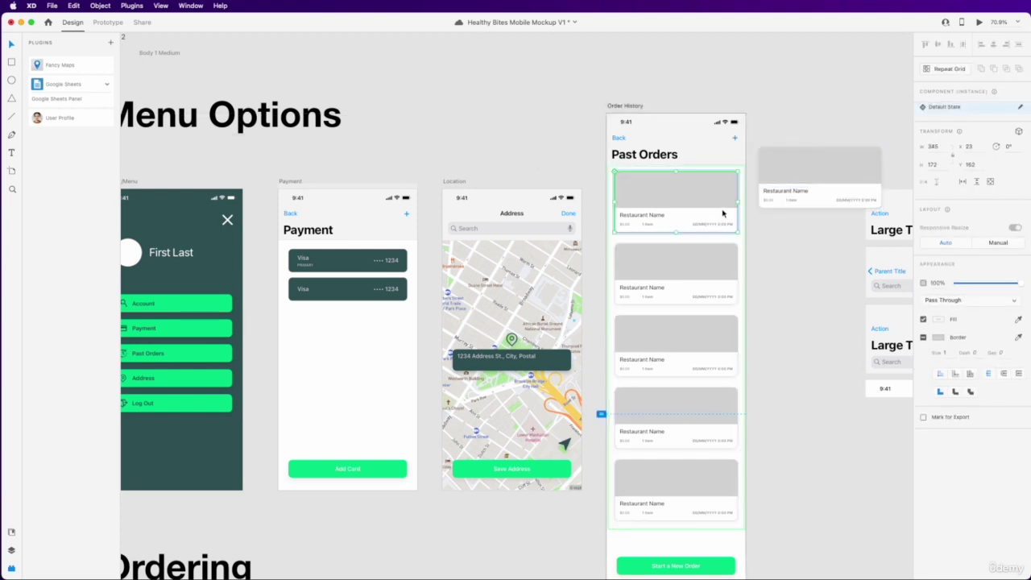
{"action": "key", "text": "BackSpace"}
{"action": "key", "text": "super+z"}
Group the loose order card elements and place the group below the Past Orders title at X 23, Y 168
{"action": "left_click_drag", "start_coordinate": [758, 127], "coordinate": [851, 226]}
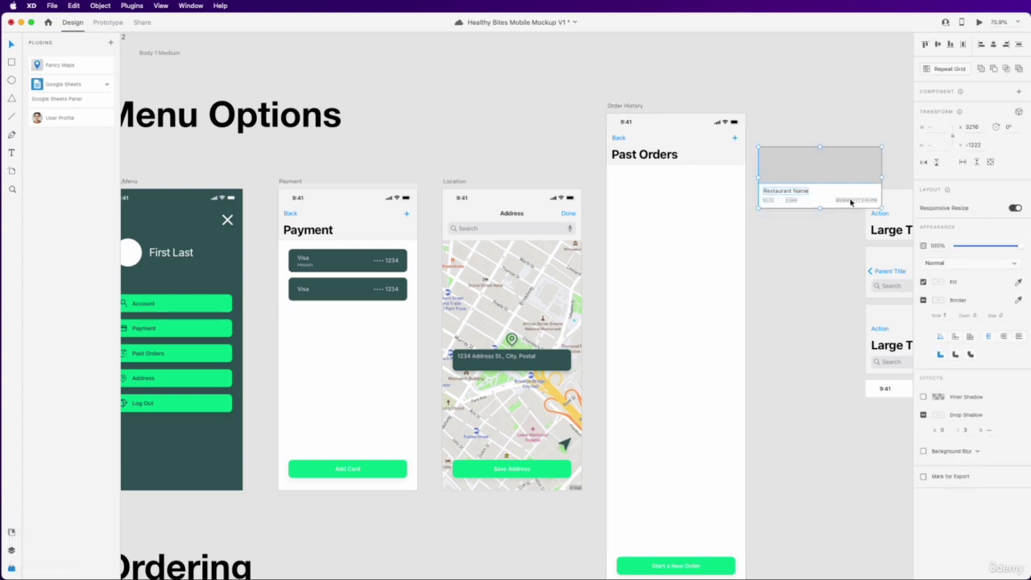
{"action": "key", "text": "super+g"}
{"action": "left_click_drag", "start_coordinate": [852, 202], "coordinate": [706, 228]}
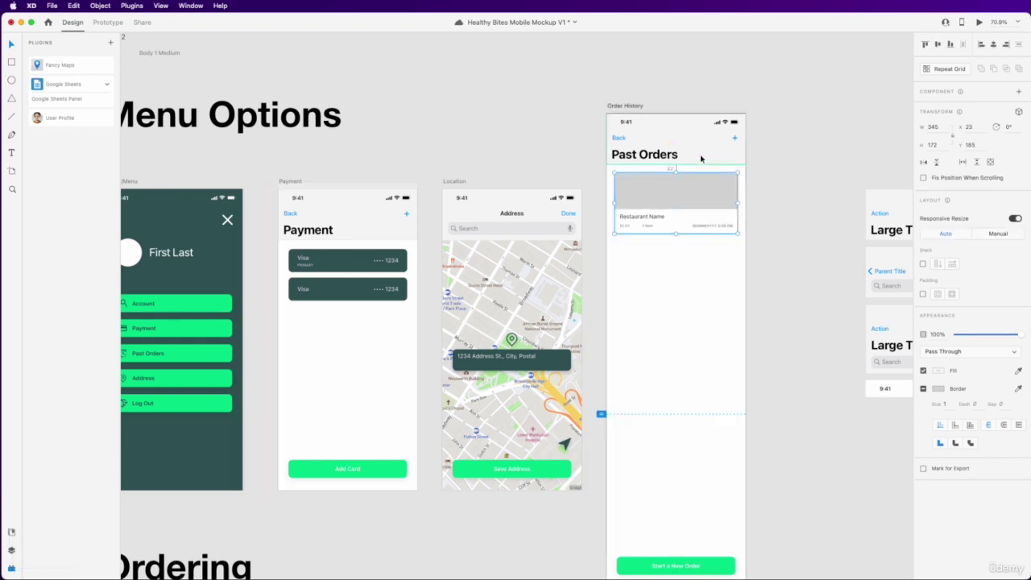
{"action": "scroll", "coordinate": [603, 187], "scroll_direction": "down", "scroll_amount": 3}
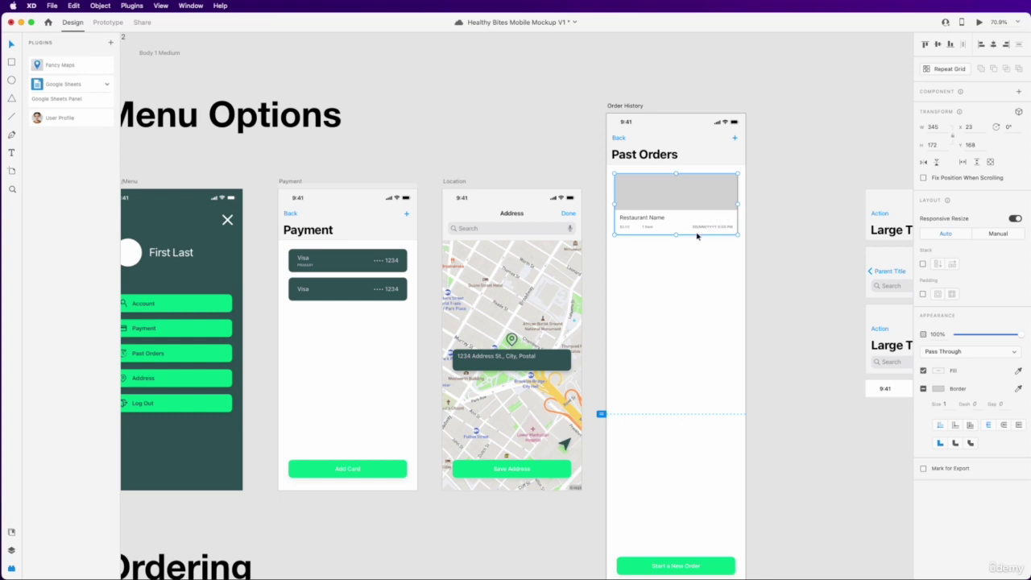
Turn the order card group into a repeat grid of five cards and tighten the vertical gaps until the grid is 1018 high
{"action": "left_click", "coordinate": [939, 70]}
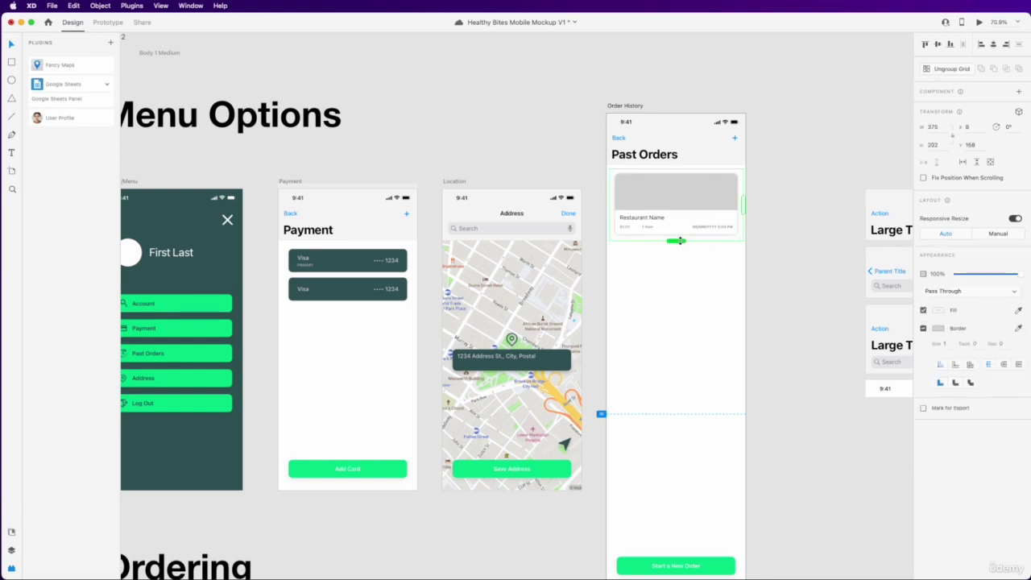
{"action": "left_click_drag", "start_coordinate": [679, 241], "coordinate": [682, 561]}
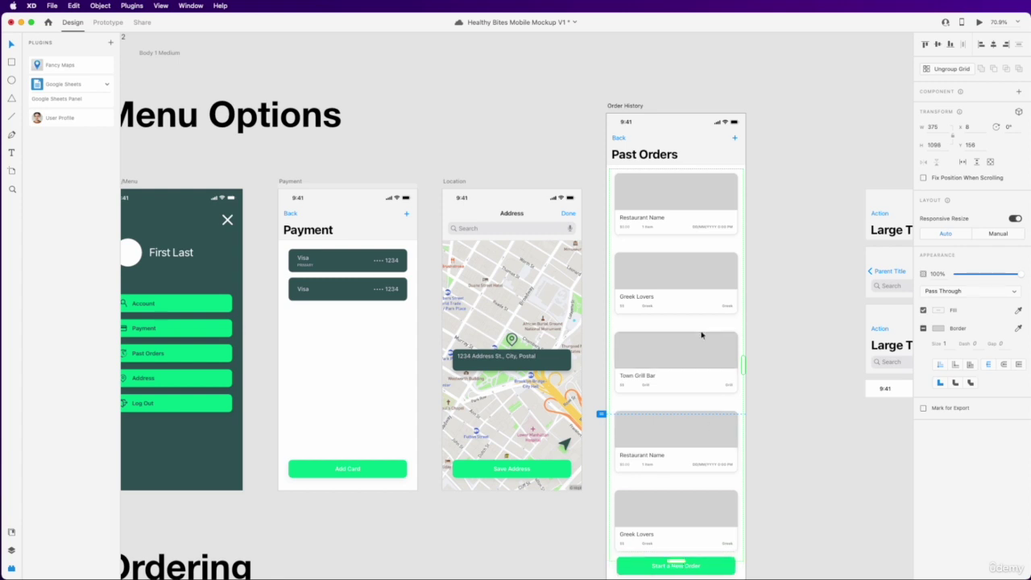
{"action": "mouse_move", "coordinate": [687, 322]}
{"action": "left_click_drag", "start_coordinate": [686, 322], "coordinate": [688, 307]}
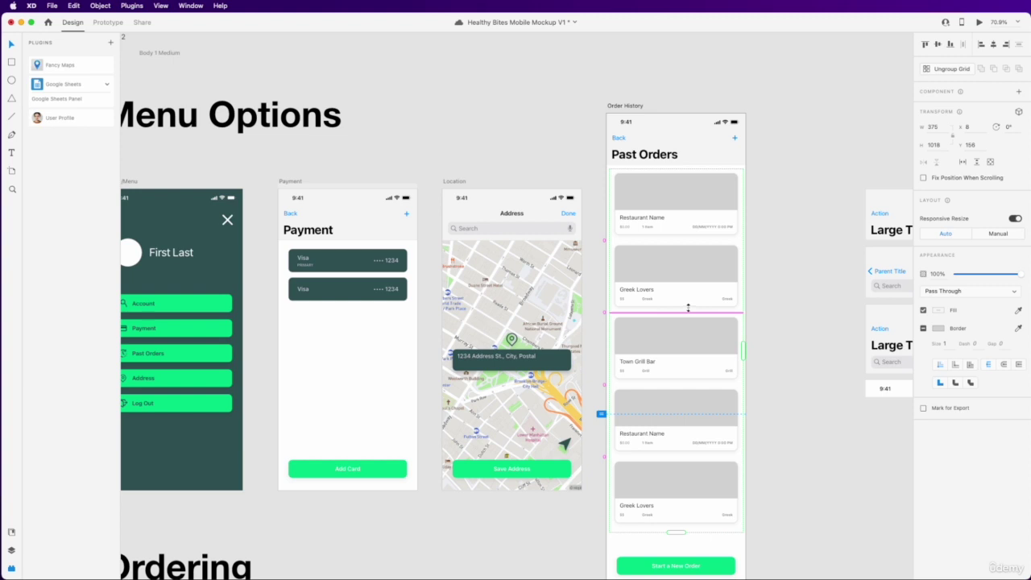
{"action": "scroll", "coordinate": [766, 302], "scroll_direction": "down", "scroll_amount": 4}
{"action": "scroll", "coordinate": [765, 302], "scroll_direction": "left", "scroll_amount": 2}
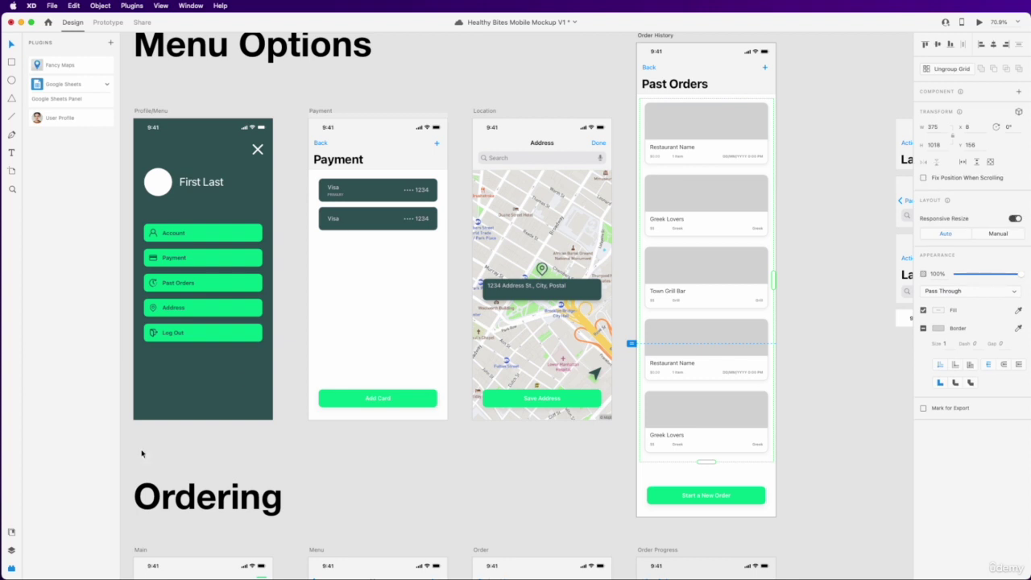
Search the Creative Cloud plugin marketplace for "Google Sheets" and view that plugin's details page
{"action": "left_click", "coordinate": [12, 551]}
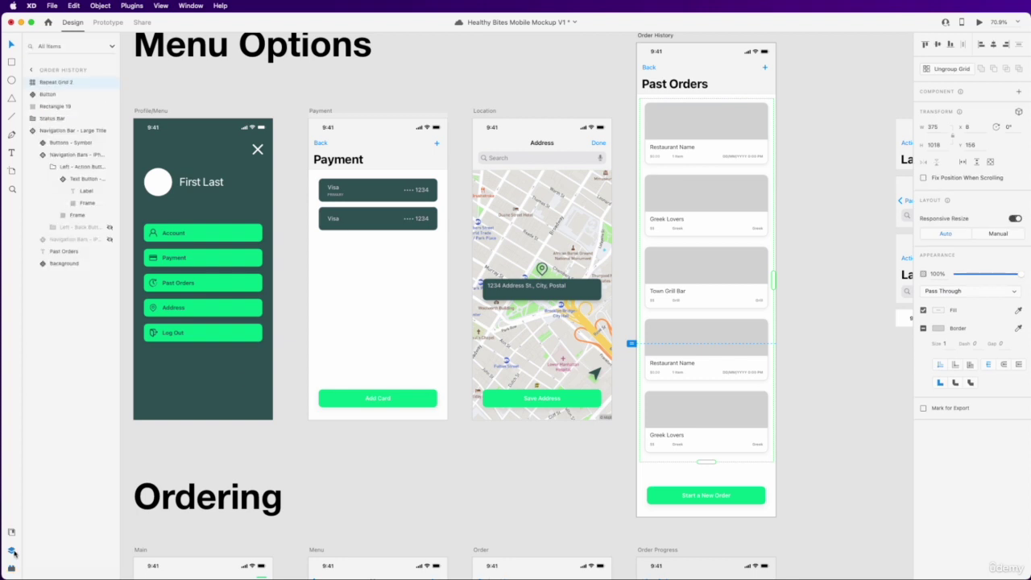
{"action": "left_click", "coordinate": [12, 567]}
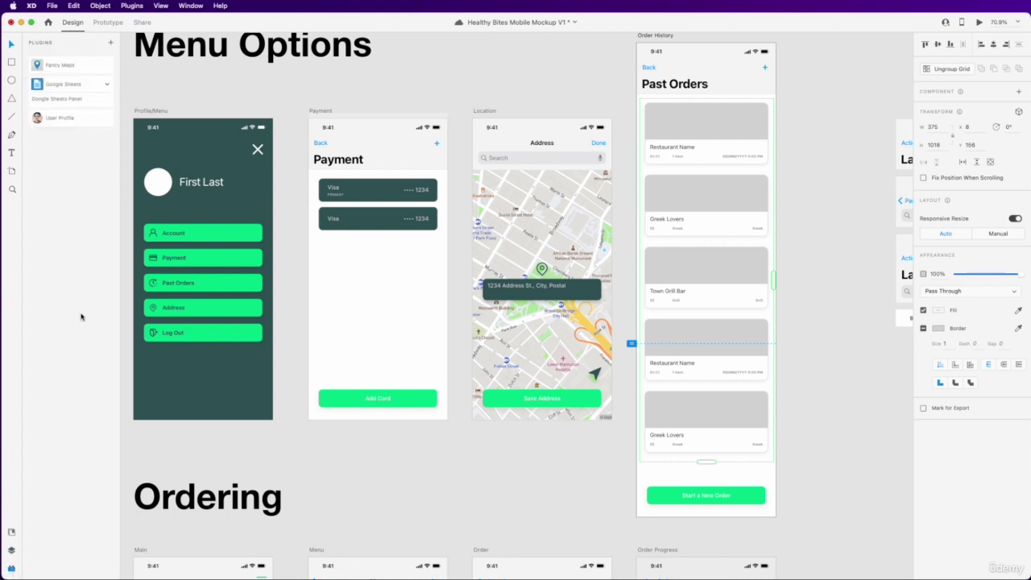
{"action": "left_click", "coordinate": [110, 46]}
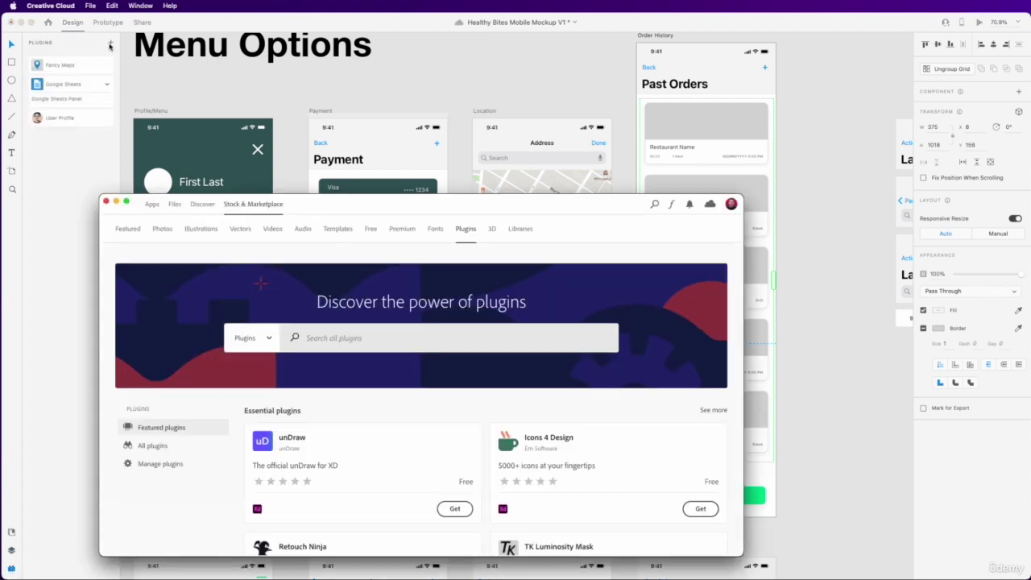
{"action": "left_click_drag", "start_coordinate": [389, 211], "coordinate": [392, 114]}
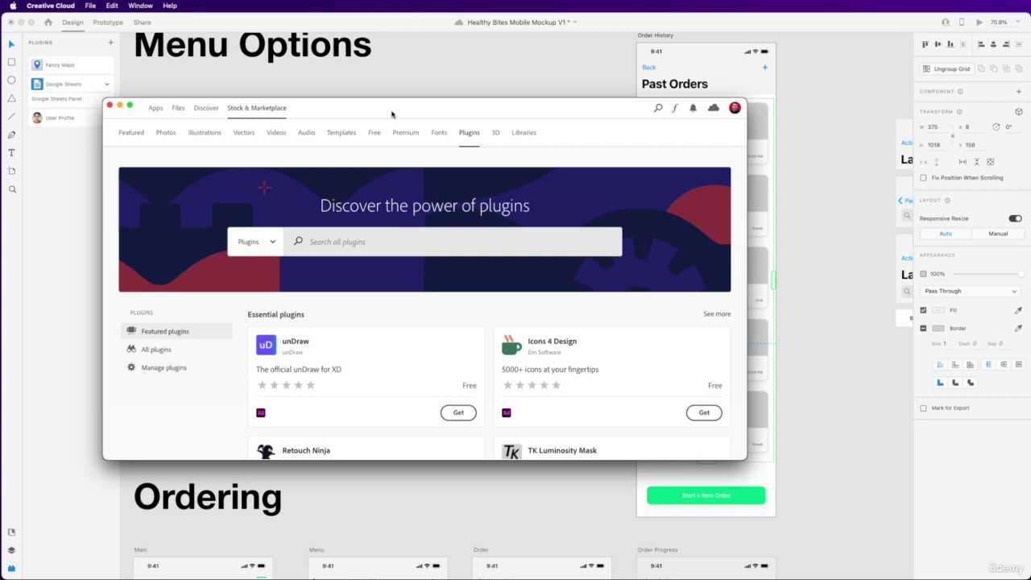
{"action": "left_click", "coordinate": [361, 240]}
{"action": "type", "text": "G"}
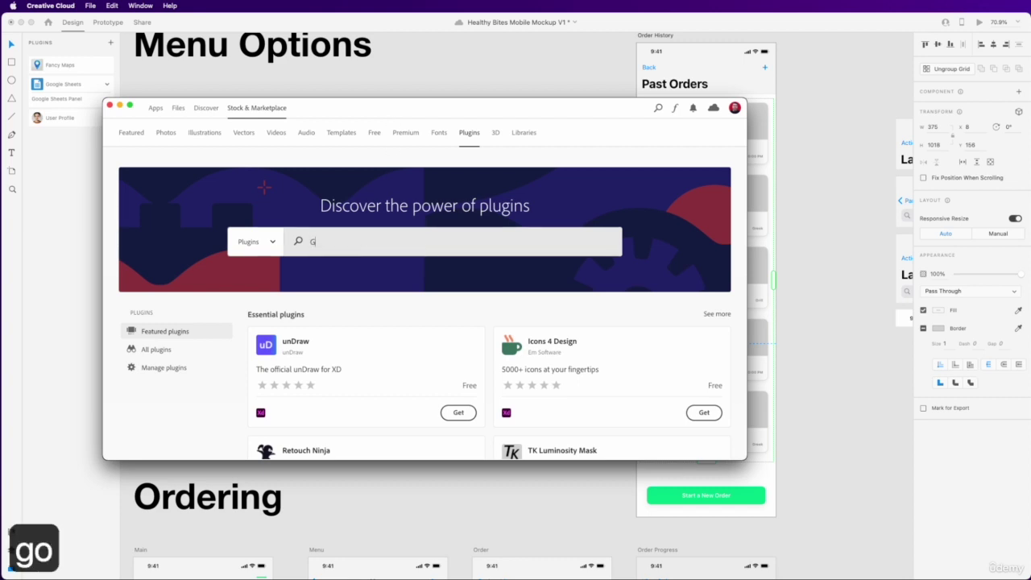
{"action": "type", "text": "oogle Sheets"}
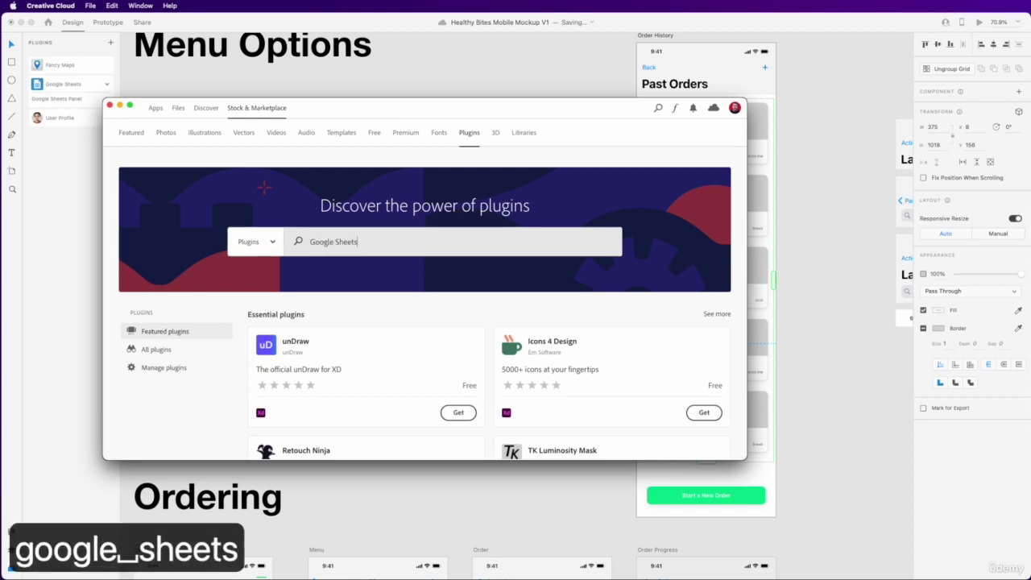
{"action": "key", "text": "Return"}
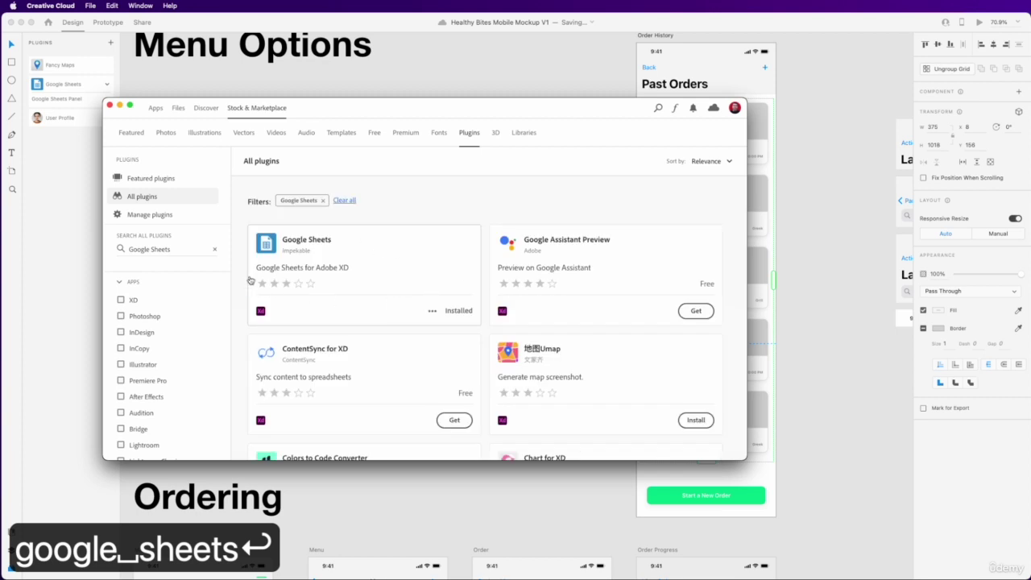
{"action": "left_click", "coordinate": [337, 271]}
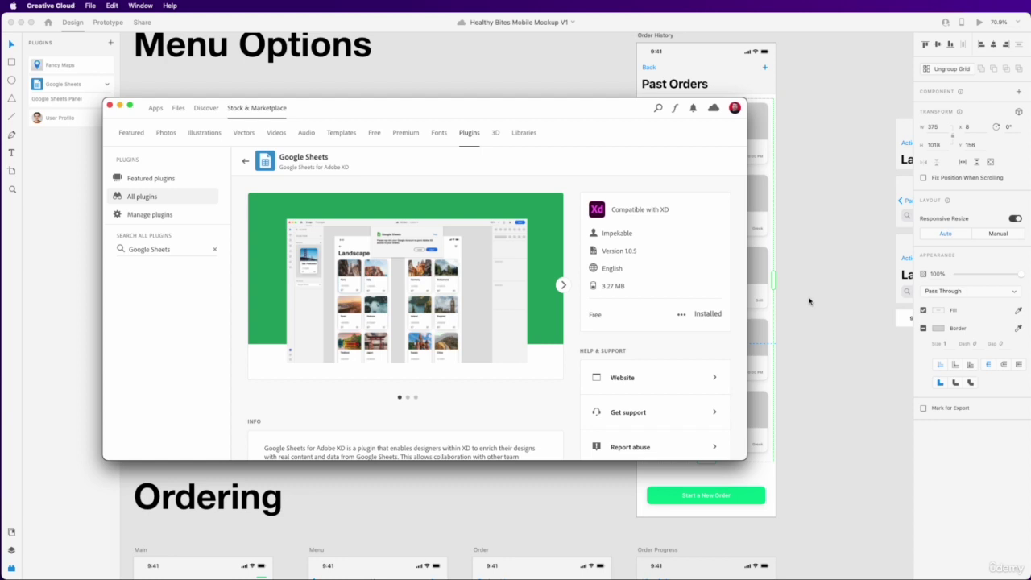
Switch back to Adobe XD and rename the first order card's grey image rectangle to "Image restaurant placeholder"
{"action": "left_click", "coordinate": [682, 137]}
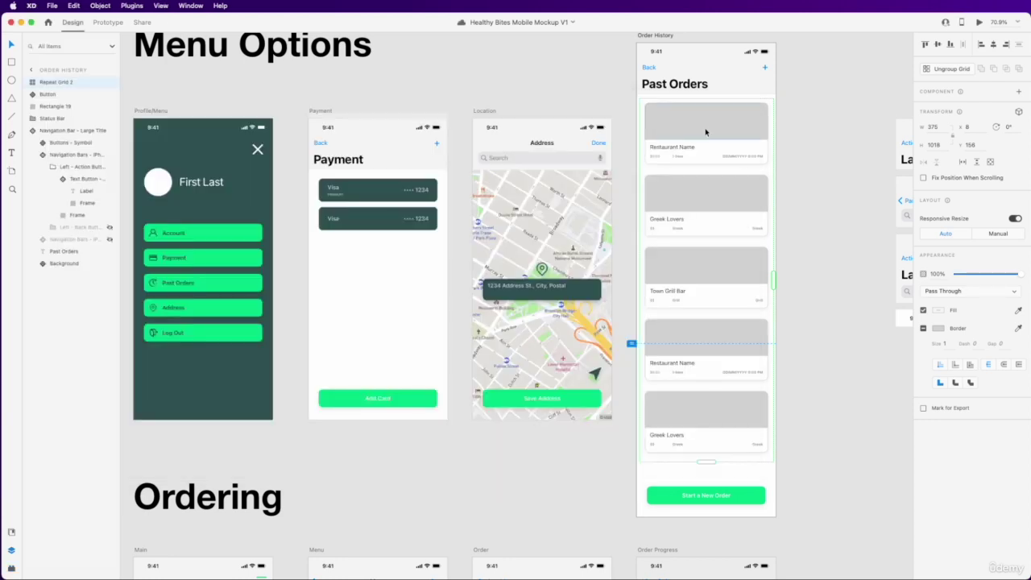
{"action": "double_click", "coordinate": [691, 132]}
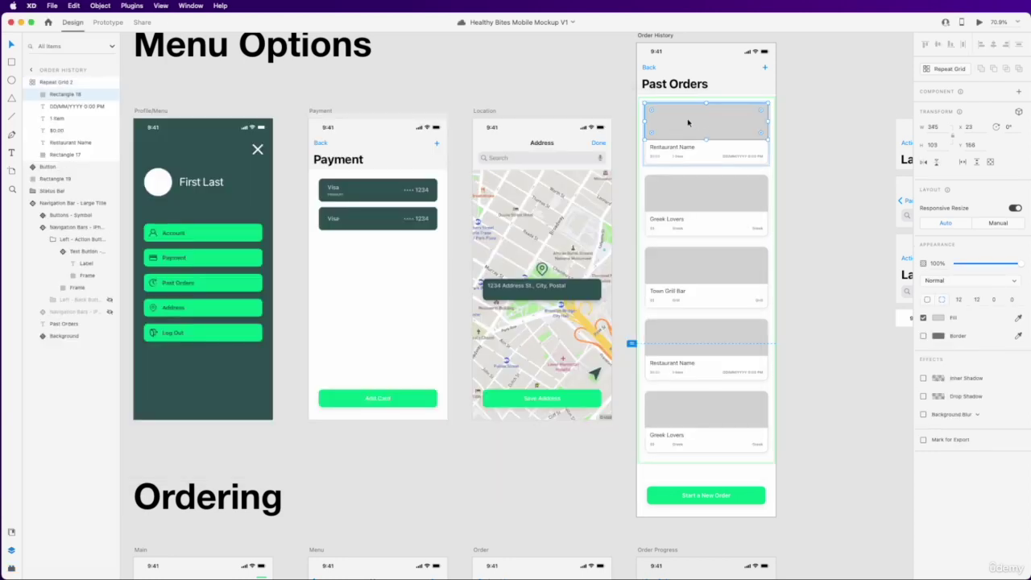
{"action": "double_click", "coordinate": [59, 94]}
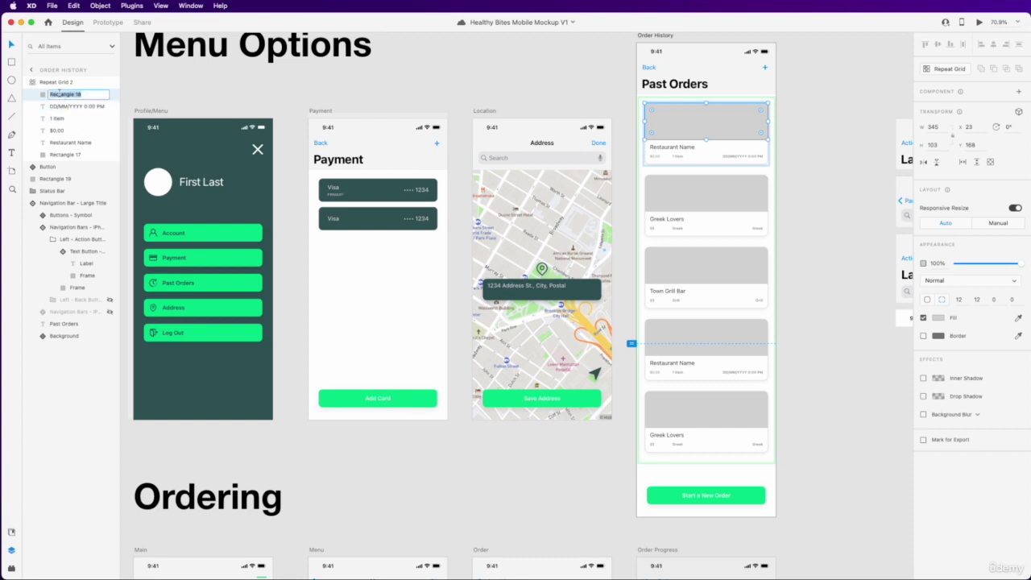
{"action": "type", "text": "i"}
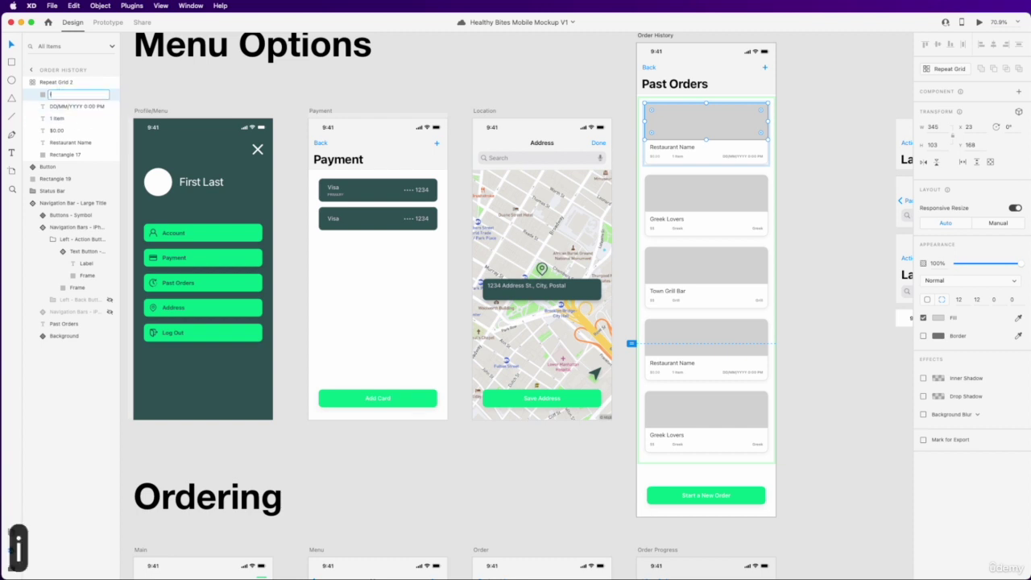
{"action": "type", "text": "mage restaurant"}
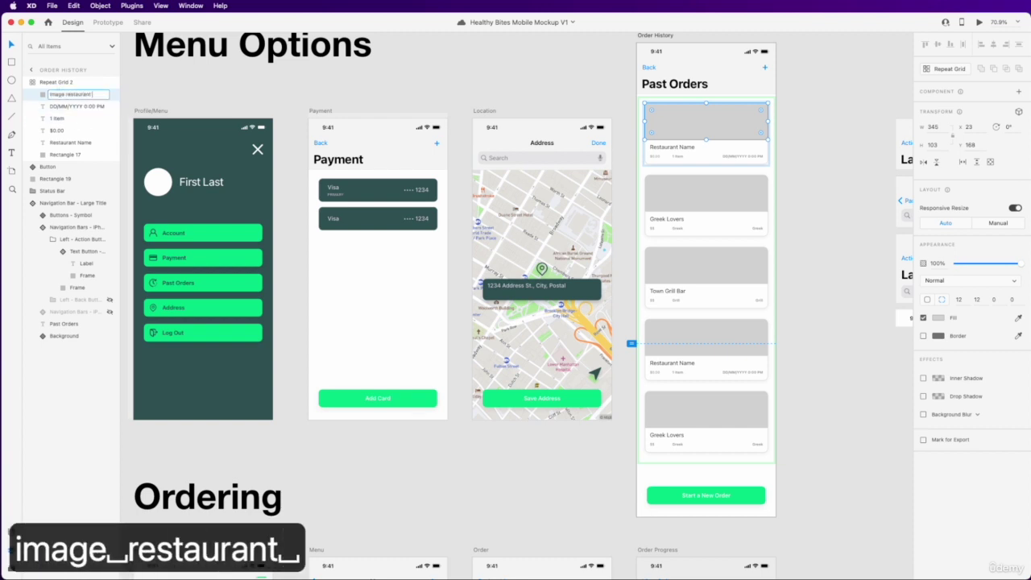
{"action": "key", "text": "BackSpace"}
{"action": "type", "text": "placeholder"}
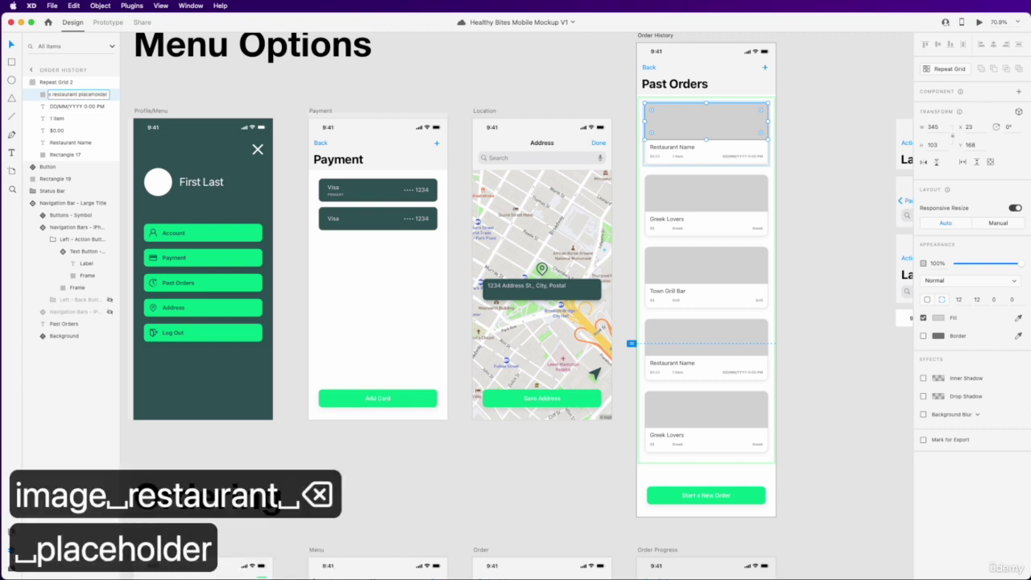
{"action": "key", "text": "Return"}
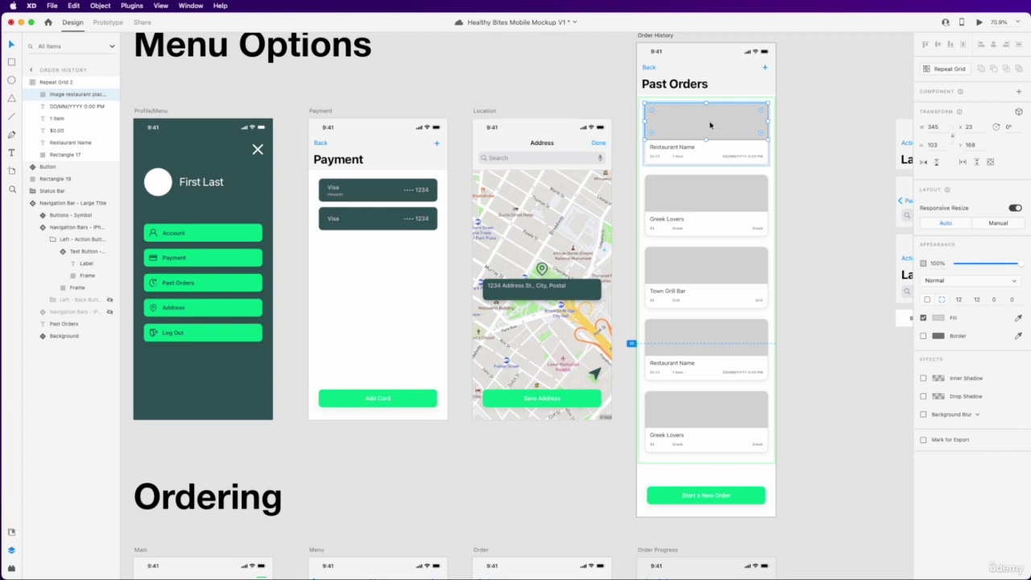
Select the whole order card repeat grid on the Order History artboard and open the Google Sheets plugin's panel
{"action": "key", "text": "Escape"}
{"action": "left_click", "coordinate": [719, 152]}
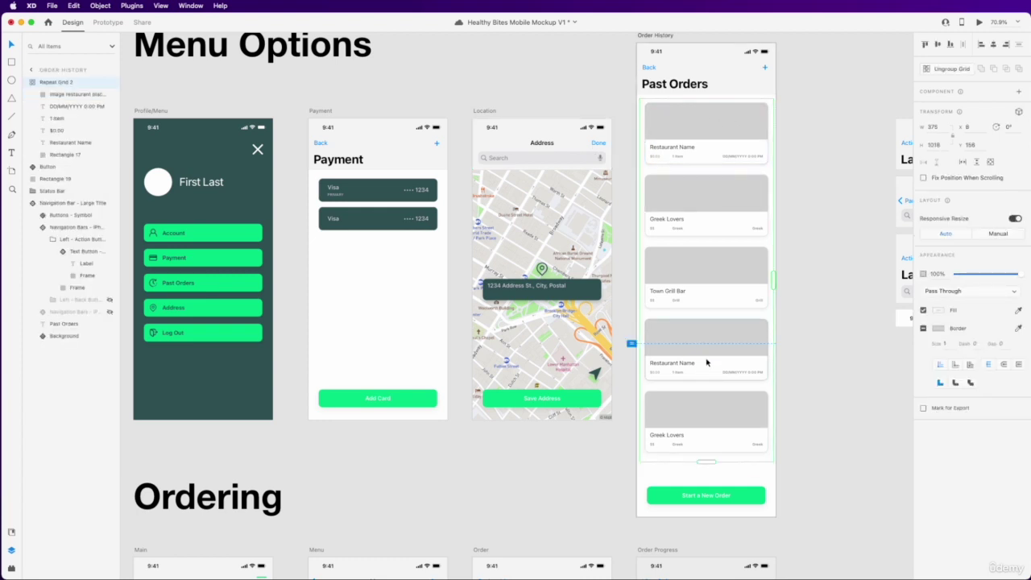
{"action": "left_click", "coordinate": [12, 568]}
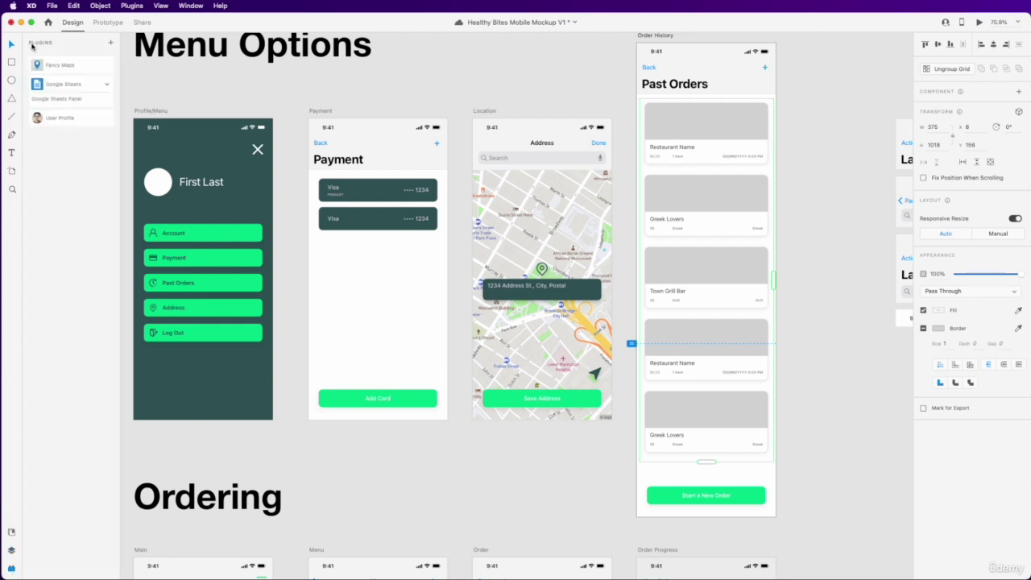
{"action": "left_click", "coordinate": [61, 84]}
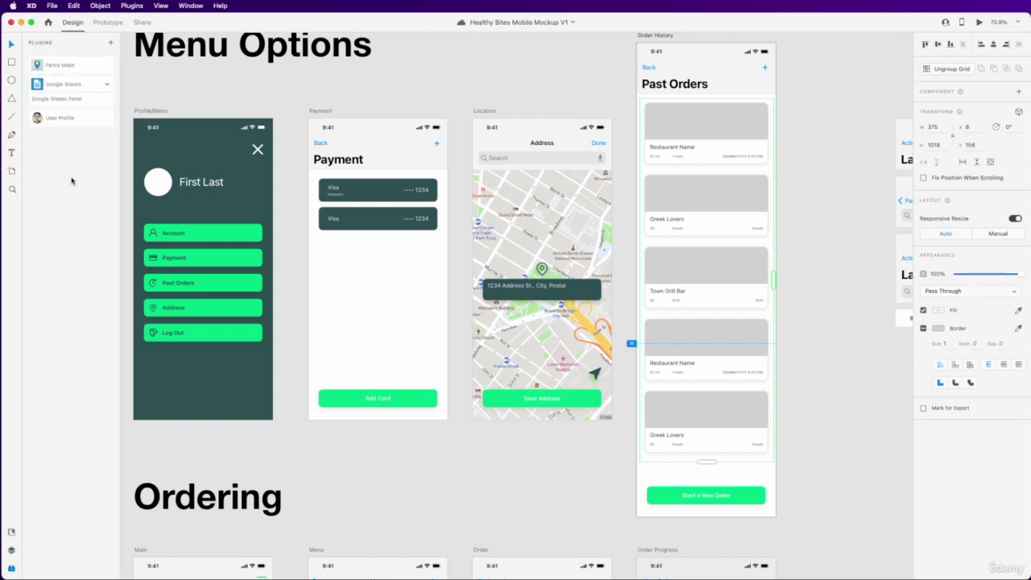
{"action": "left_click", "coordinate": [47, 99]}
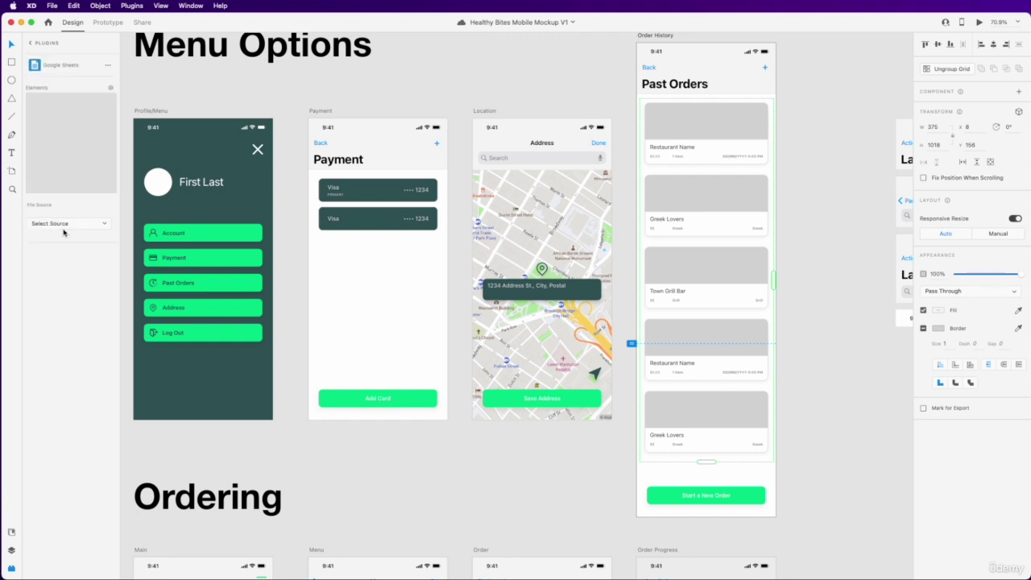
Set the Google Sheets file source to Paste URL Link, copy the spreadsheet link and switch to the browser
{"action": "left_click", "coordinate": [64, 227]}
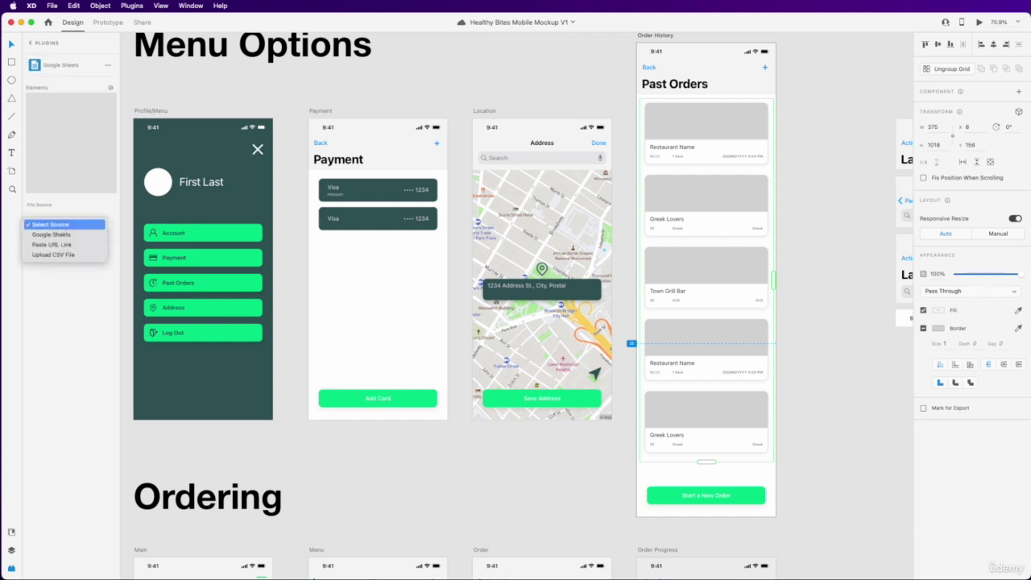
{"action": "left_click", "coordinate": [76, 248]}
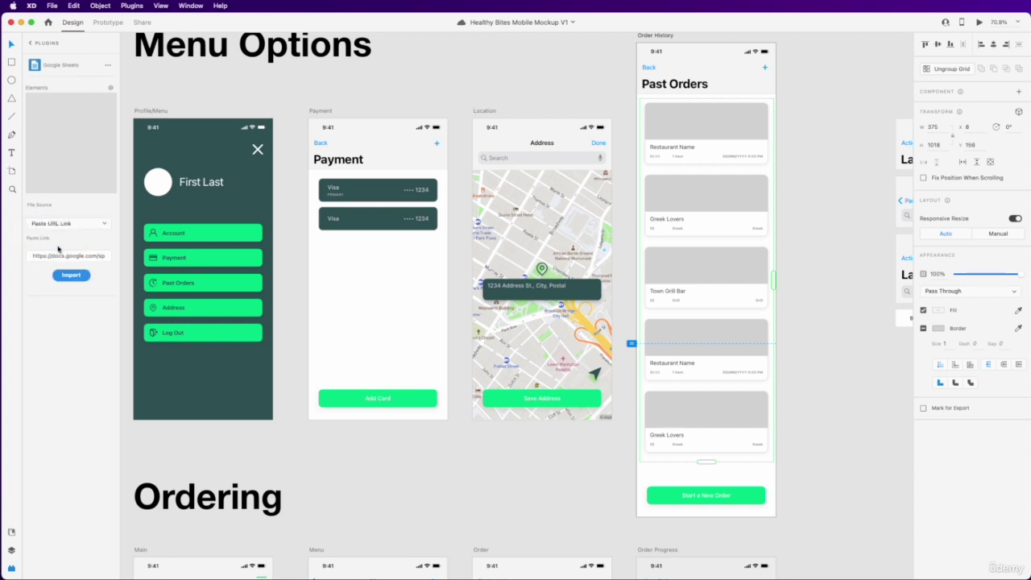
{"action": "triple_click", "coordinate": [77, 256]}
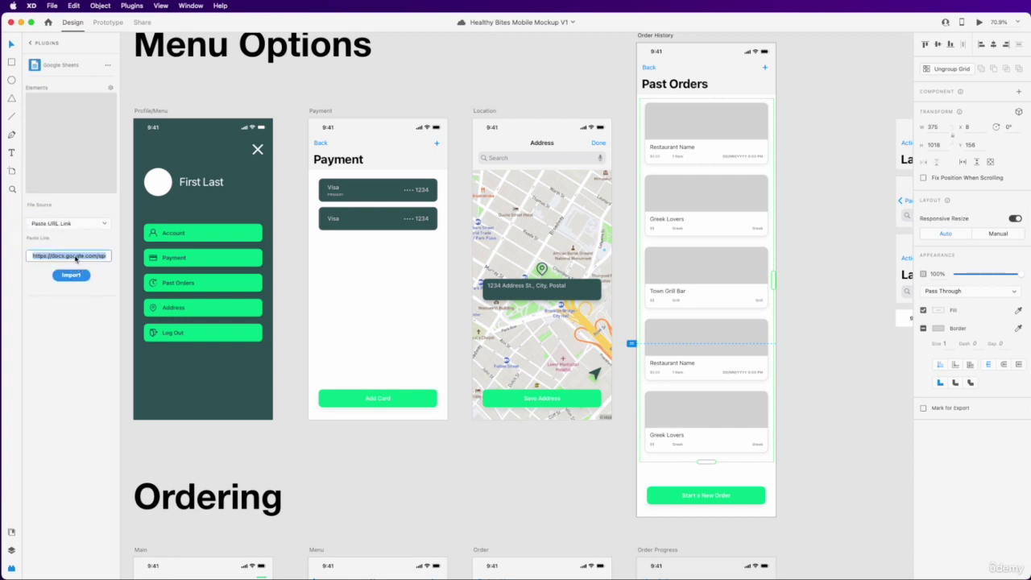
{"action": "key", "text": "super+c"}
{"action": "key", "text": "super+Tab"}
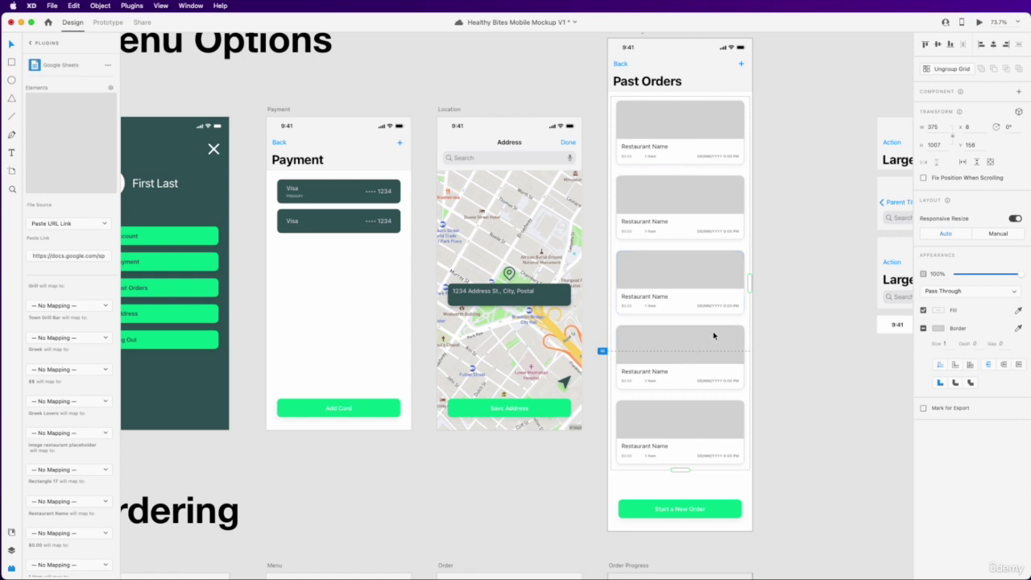
Save the document and look over the Ordering screens and the Order History artboard
{"action": "key", "text": "super+s"}
{"action": "scroll", "coordinate": [691, 320], "scroll_direction": "down", "scroll_amount": 5}
{"action": "scroll", "coordinate": [554, 450], "scroll_direction": "down", "scroll_amount": 15}
{"action": "scroll", "coordinate": [554, 450], "scroll_direction": "left", "scroll_amount": 8}
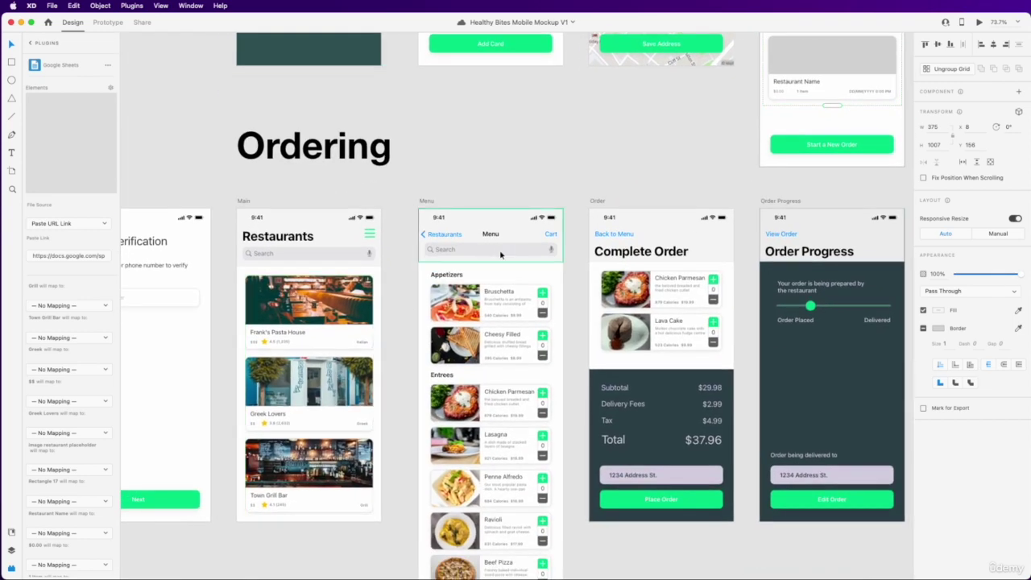
{"action": "scroll", "coordinate": [337, 376], "scroll_direction": "up", "scroll_amount": 20}
{"action": "scroll", "coordinate": [337, 376], "scroll_direction": "right", "scroll_amount": 12}
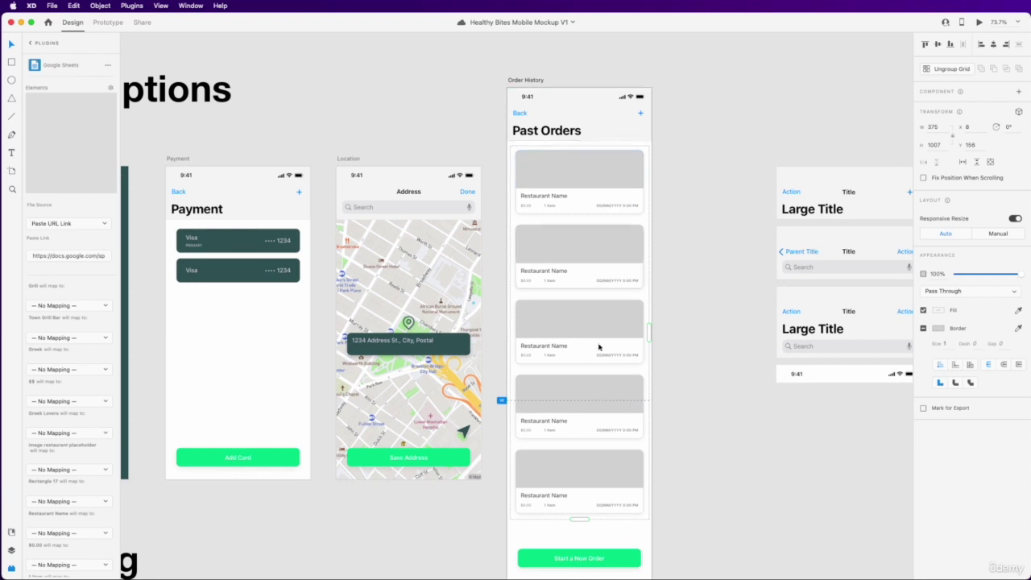
{"action": "scroll", "coordinate": [601, 350], "scroll_direction": "down", "scroll_amount": 3}
{"action": "scroll", "coordinate": [601, 350], "scroll_direction": "left", "scroll_amount": 1}
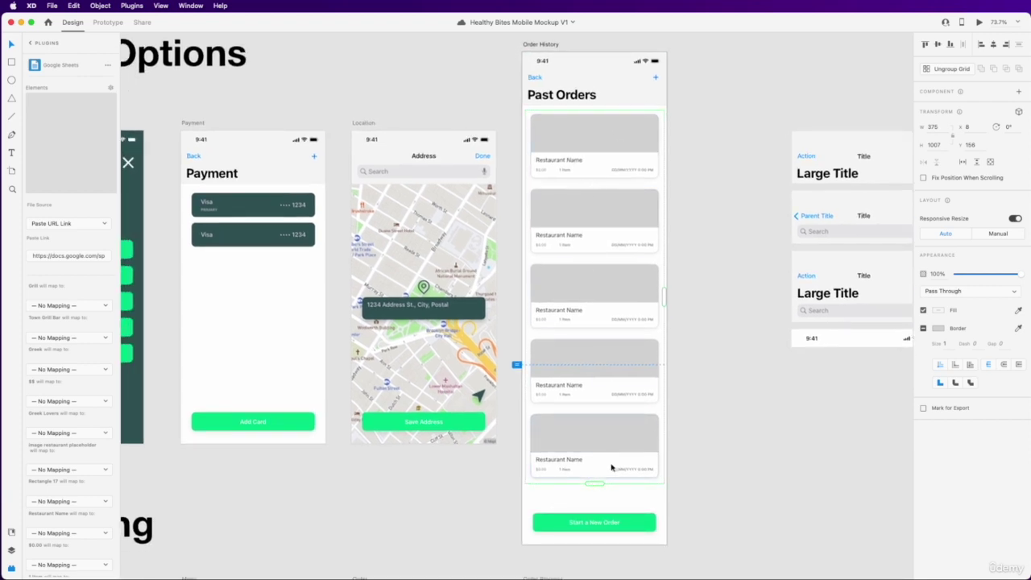
Reselect the Past Orders repeat grid and import the spreadsheet with the Paste URL Link source
{"action": "left_click", "coordinate": [737, 210]}
{"action": "left_click", "coordinate": [618, 232]}
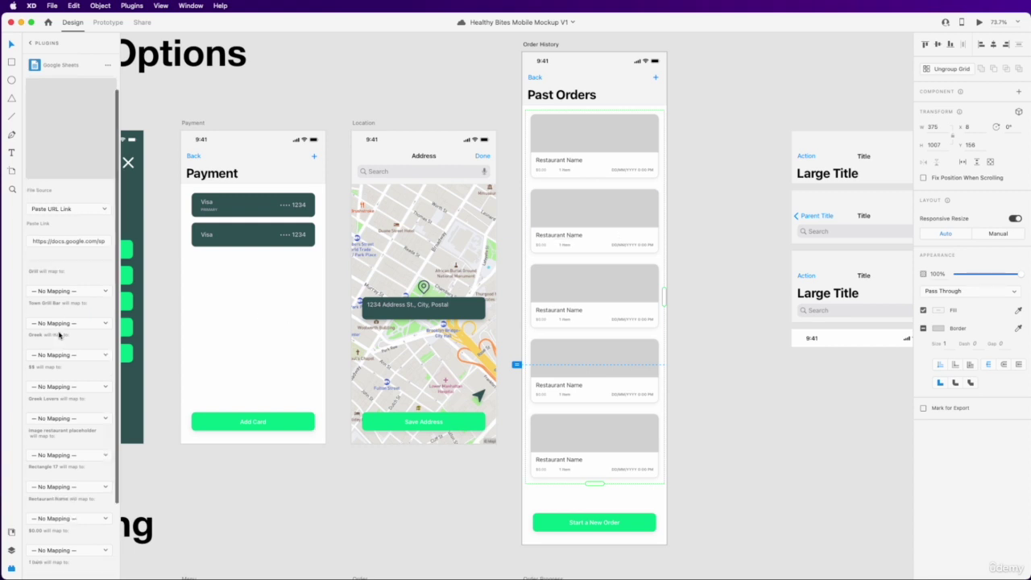
{"action": "left_click", "coordinate": [68, 224]}
{"action": "left_click", "coordinate": [77, 245]}
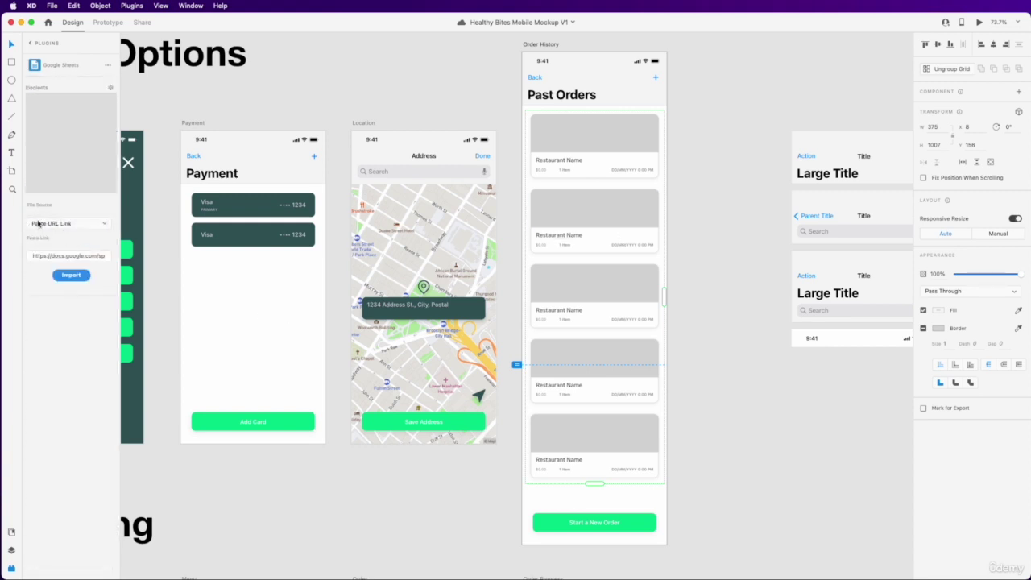
{"action": "left_click", "coordinate": [80, 255]}
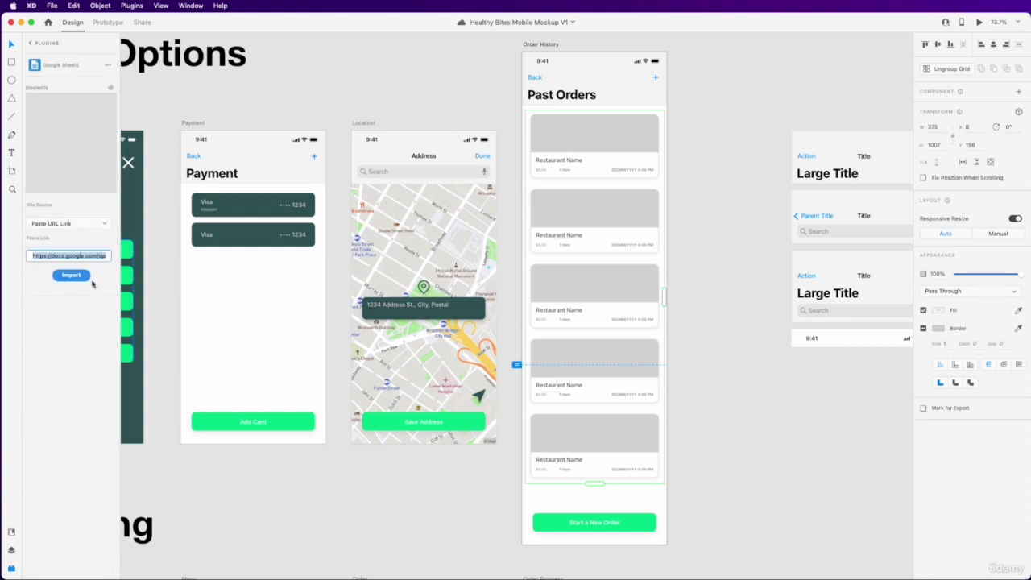
{"action": "left_click", "coordinate": [81, 276]}
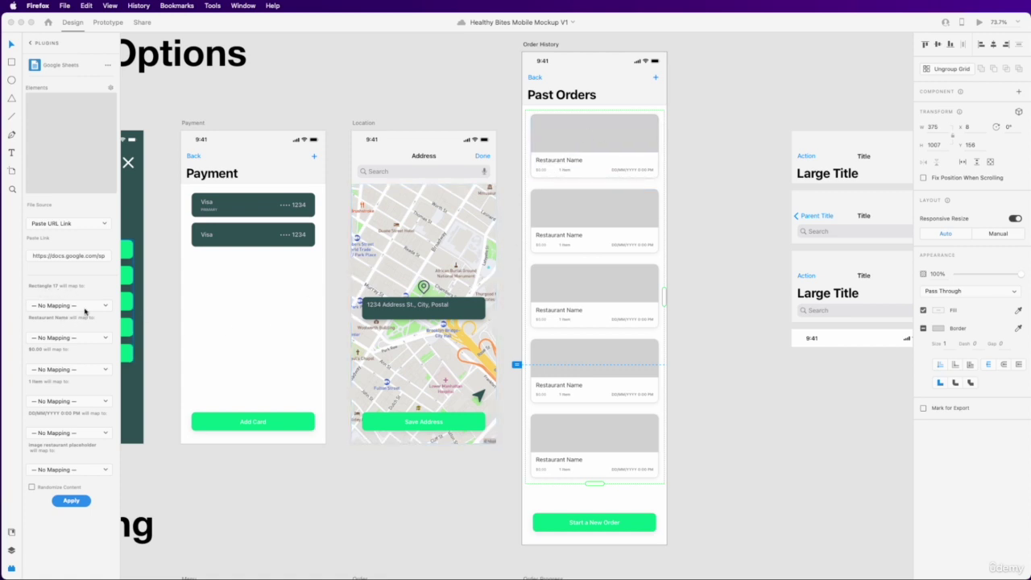
Map the Restaurant Name layer to restaurant_name, the $0.00 layer to total_price and the 1 Item layer to items
{"action": "left_click", "coordinate": [68, 338]}
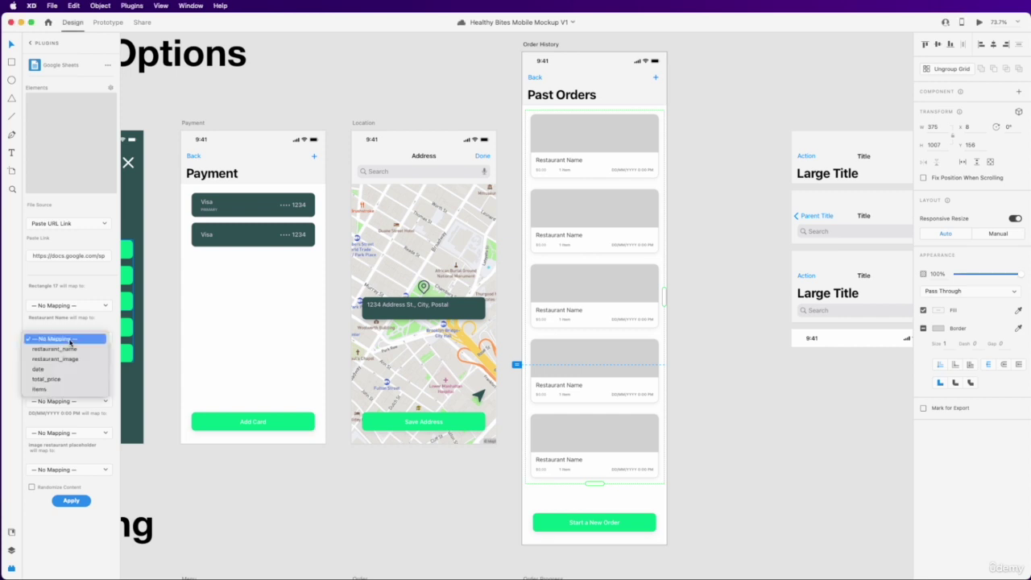
{"action": "left_click", "coordinate": [83, 348]}
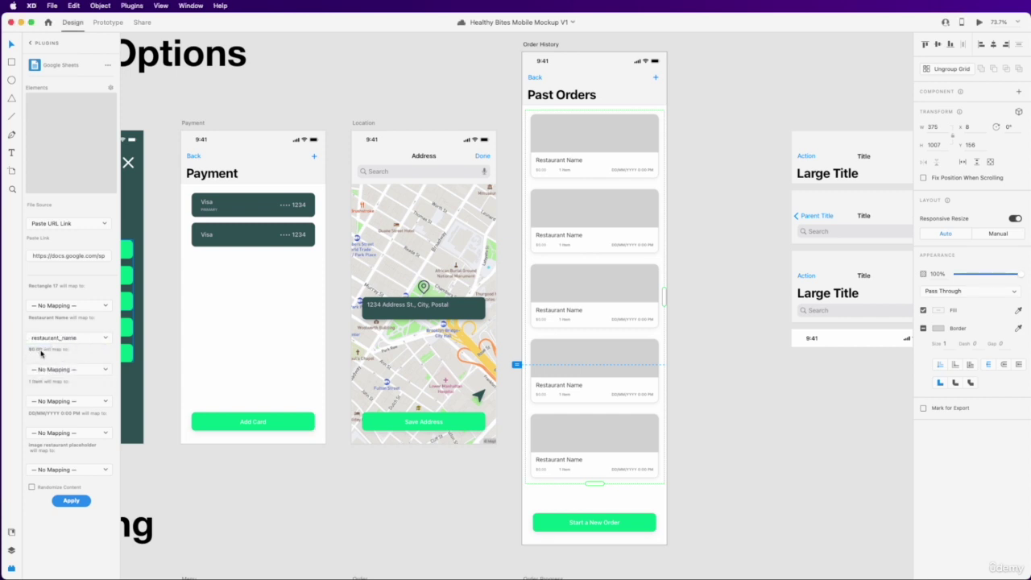
{"action": "left_click", "coordinate": [67, 369]}
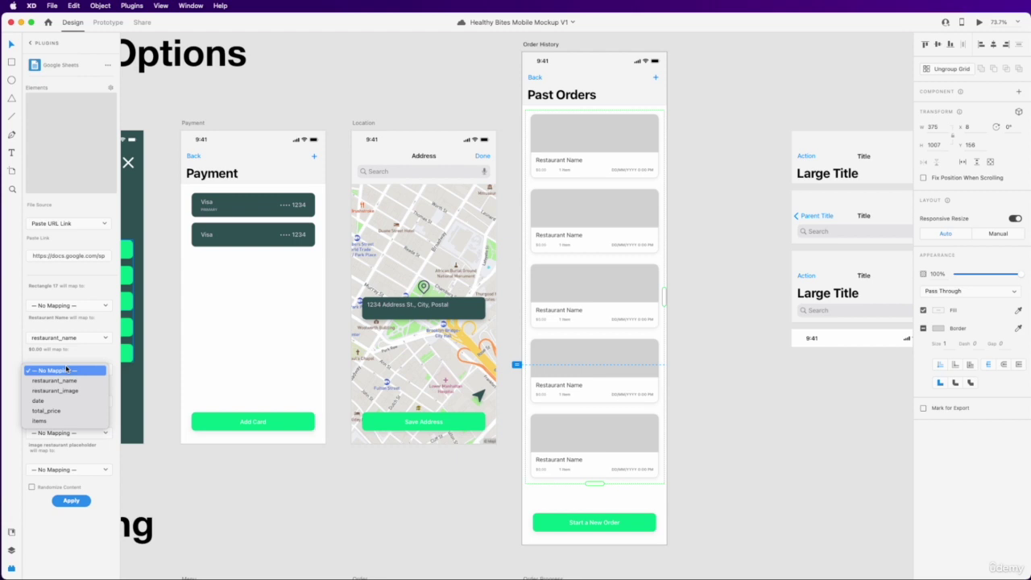
{"action": "left_click", "coordinate": [63, 411]}
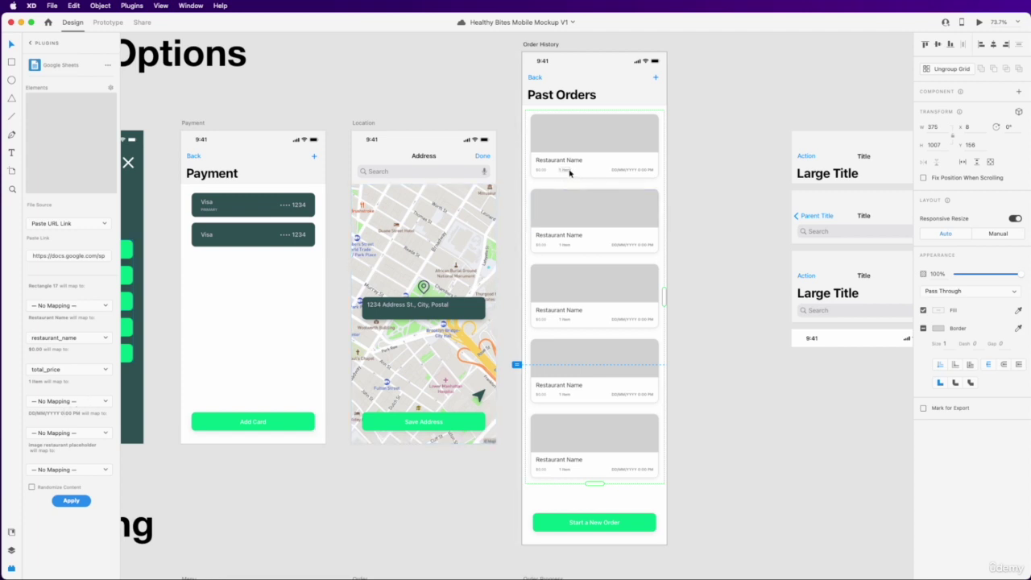
{"action": "left_click", "coordinate": [71, 401]}
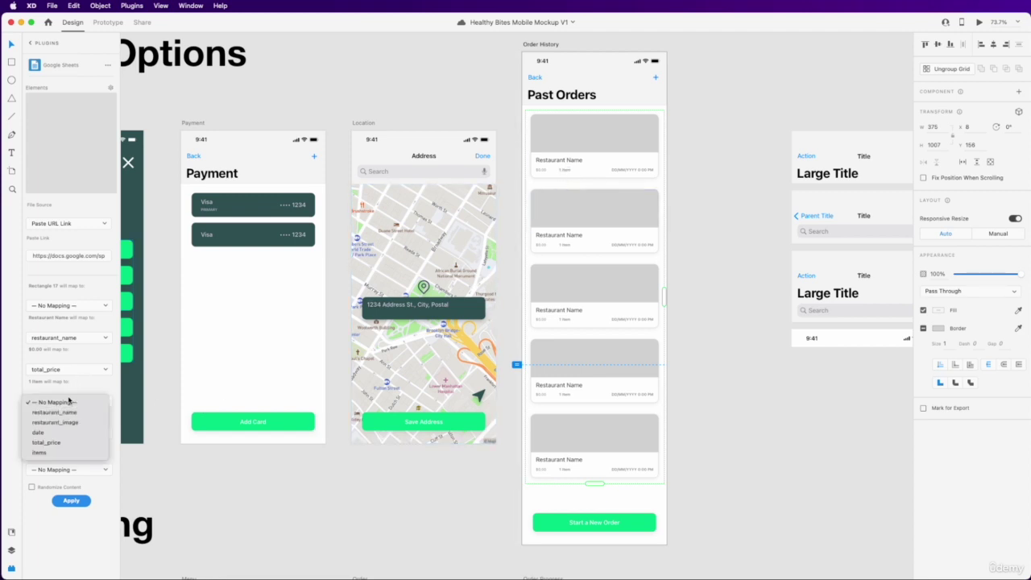
{"action": "left_click", "coordinate": [60, 452]}
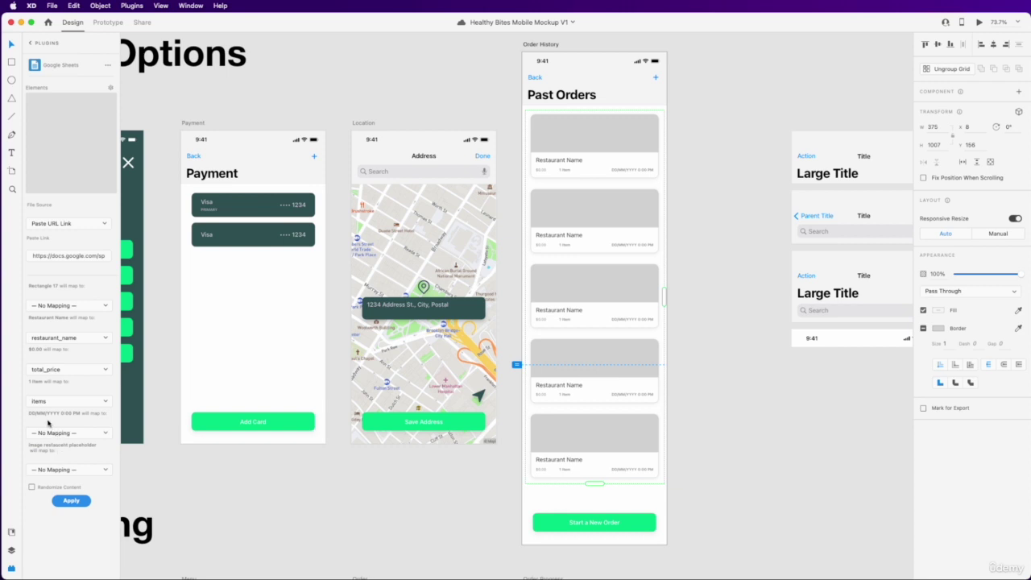
Map the DD/MM/YYYY 0:00 PM layer to date and the image restaurant placeholder to restaurant_image, and apply the mappings to the grid
{"action": "left_click", "coordinate": [78, 435]}
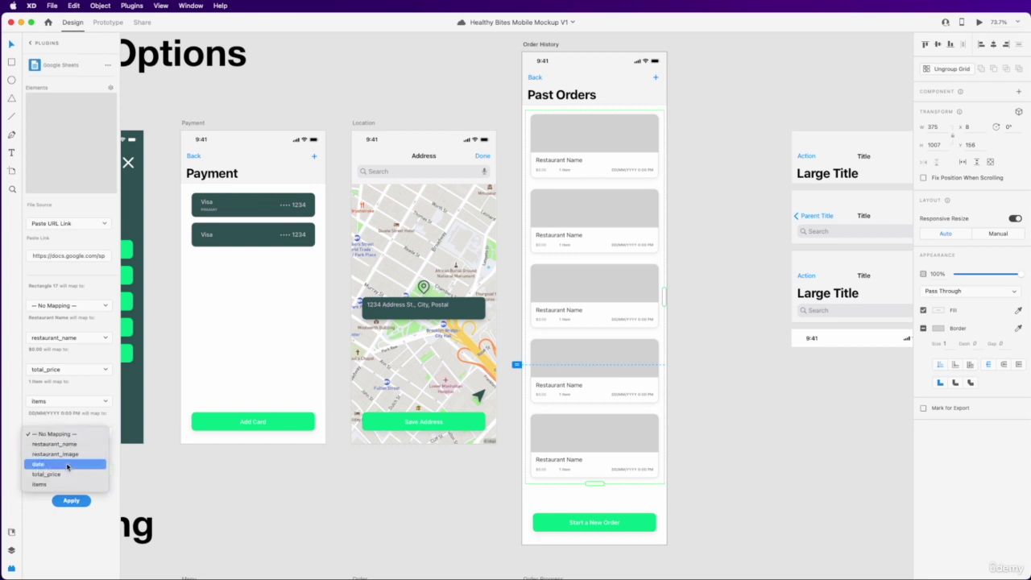
{"action": "left_click", "coordinate": [67, 465]}
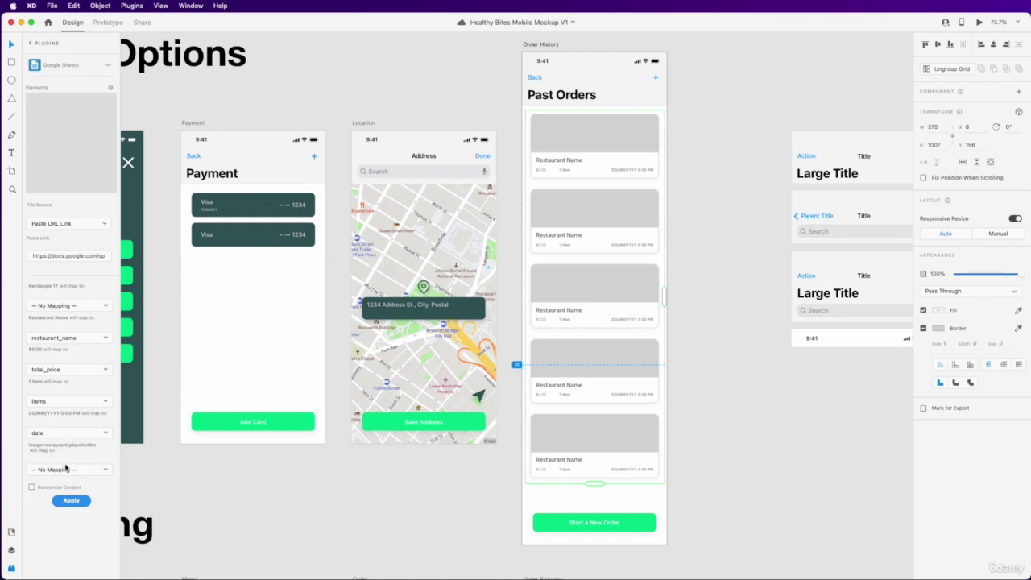
{"action": "left_click", "coordinate": [66, 467]}
{"action": "left_click", "coordinate": [69, 481]}
{"action": "left_click", "coordinate": [79, 502]}
{"action": "left_click", "coordinate": [71, 501]}
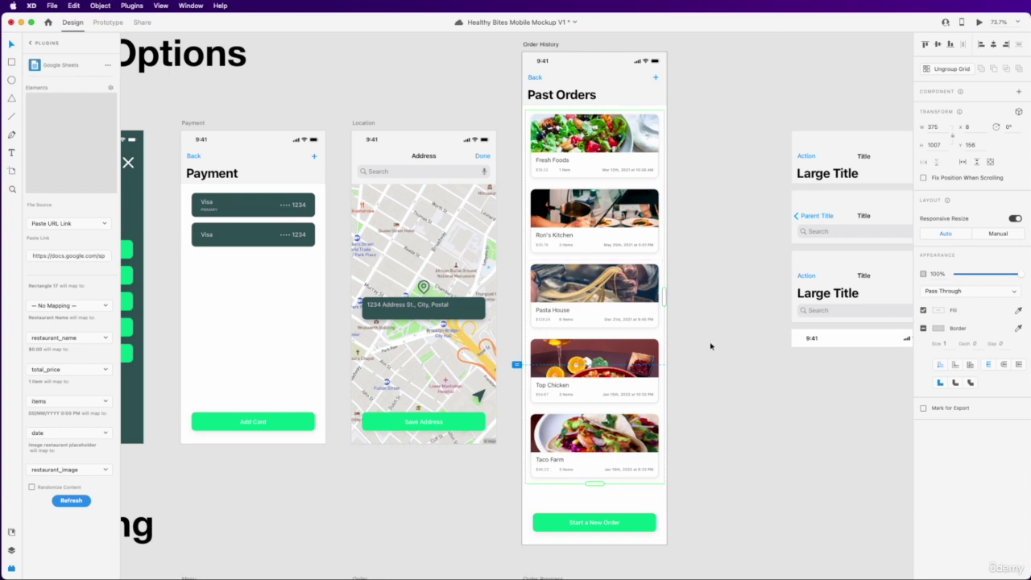
Deselect the grid and examine the imported restaurant data and images on the Past Orders cards
{"action": "left_click", "coordinate": [709, 346]}
{"action": "scroll", "coordinate": [649, 391], "scroll_direction": "right", "scroll_amount": 2}
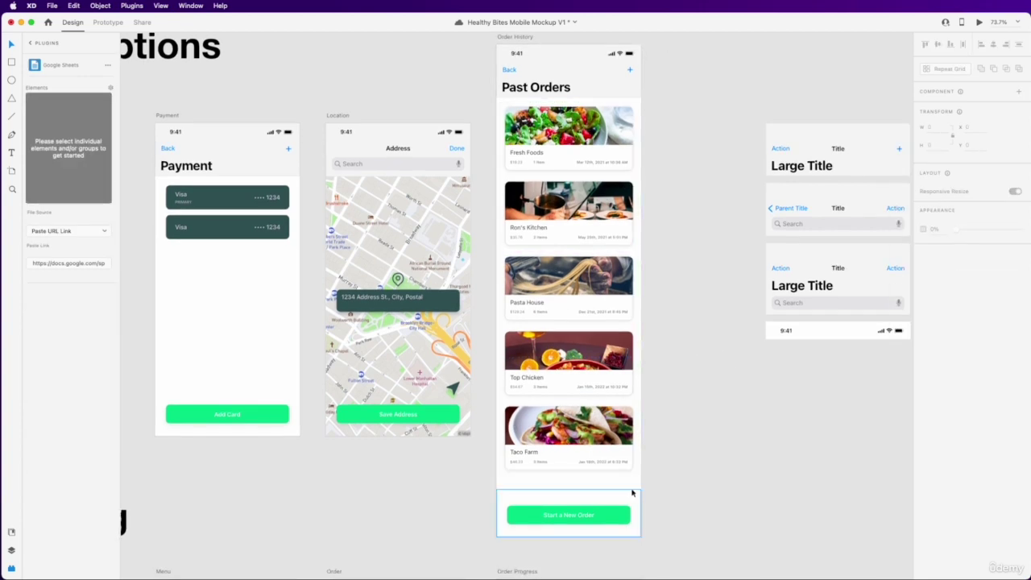
{"action": "scroll", "coordinate": [650, 221], "scroll_direction": "up", "scroll_amount": 3}
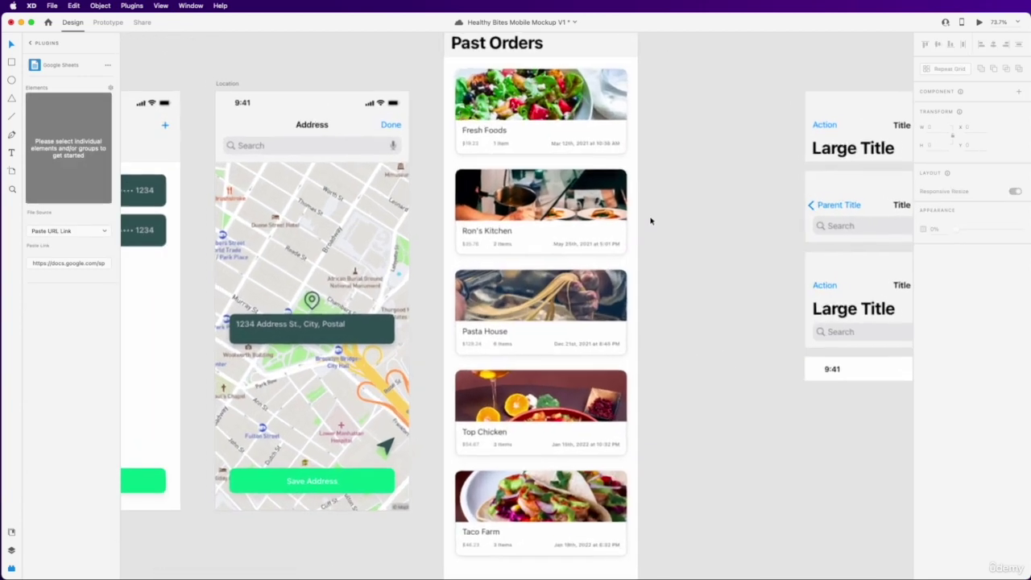
{"action": "scroll", "coordinate": [651, 221], "scroll_direction": "down", "scroll_amount": 3}
{"action": "scroll", "coordinate": [650, 221], "scroll_direction": "down", "scroll_amount": 3}
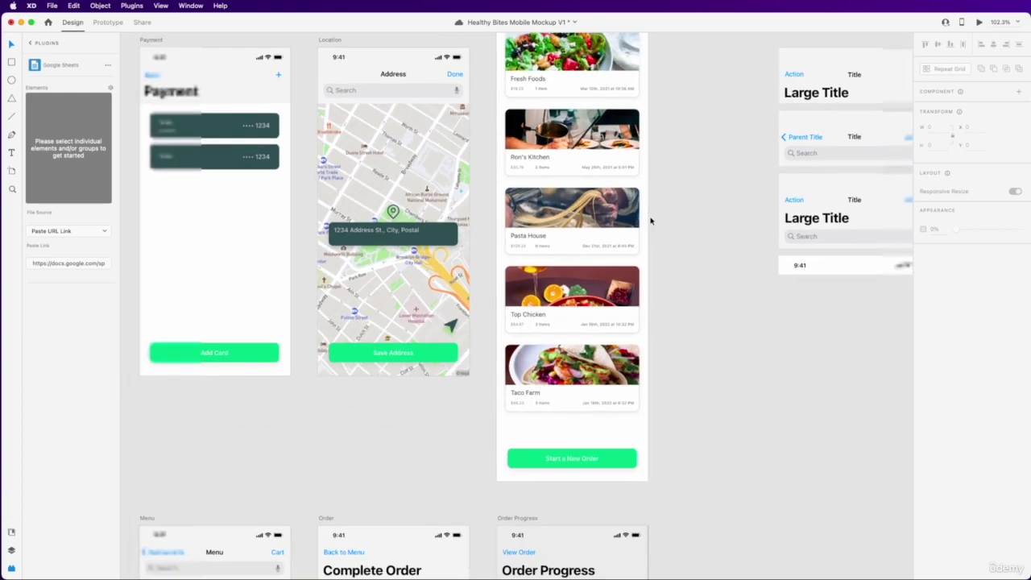
{"action": "scroll", "coordinate": [649, 219], "scroll_direction": "up", "scroll_amount": 1}
{"action": "scroll", "coordinate": [661, 207], "scroll_direction": "up", "scroll_amount": 1}
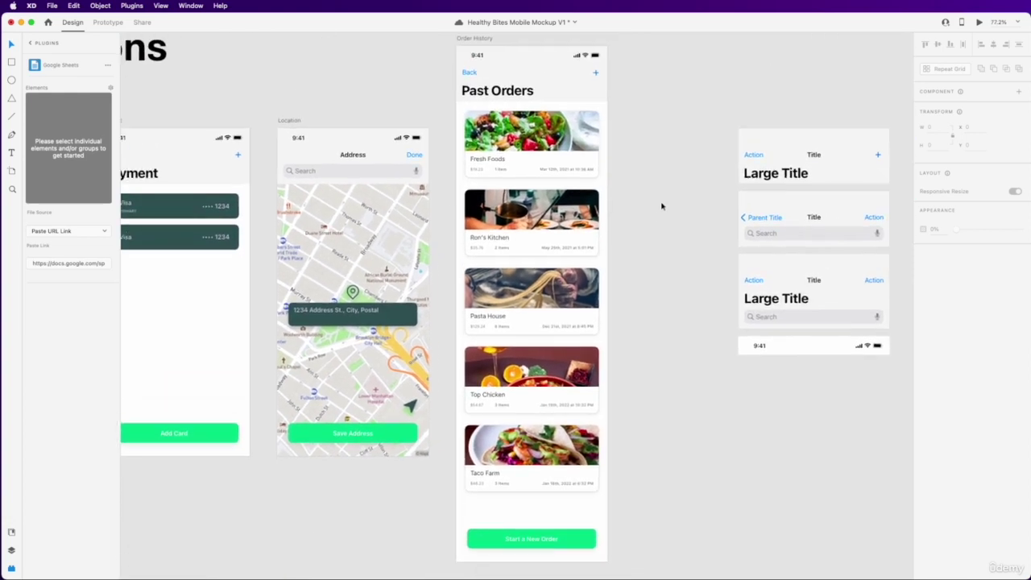
{"action": "left_click", "coordinate": [482, 38]}
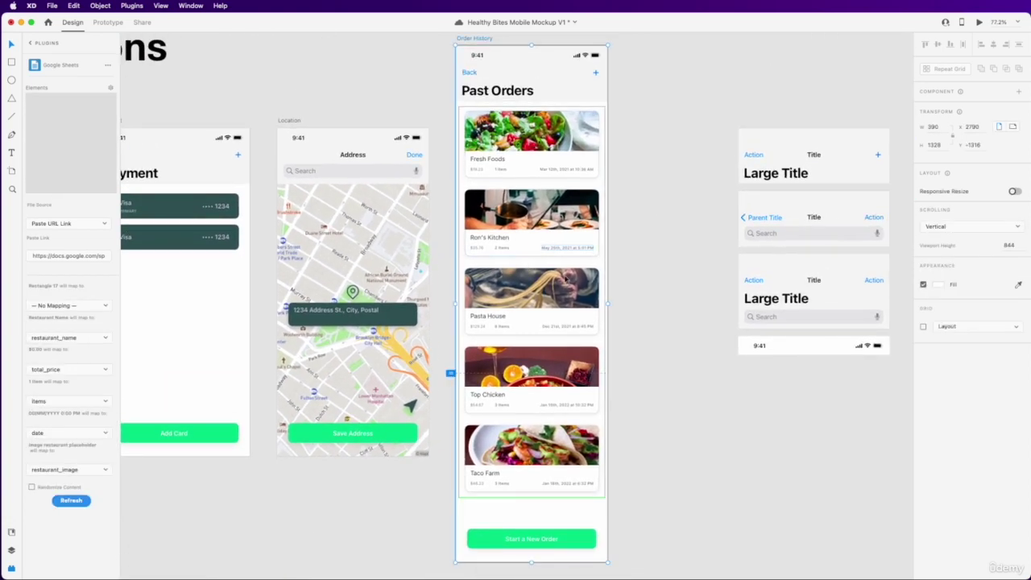
{"action": "scroll", "coordinate": [531, 443], "scroll_direction": "down", "scroll_amount": 2}
{"action": "scroll", "coordinate": [529, 441], "scroll_direction": "down", "scroll_amount": 2}
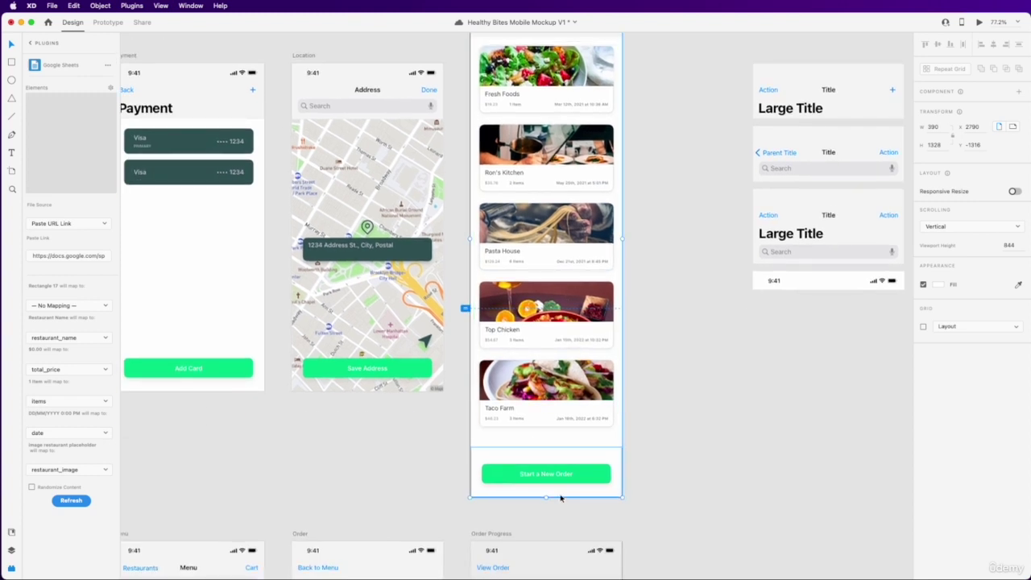
{"action": "key", "text": "super+z"}
Move the Start a New Order button together with its white background up by 120 to Y 1079
{"action": "left_click", "coordinate": [592, 475]}
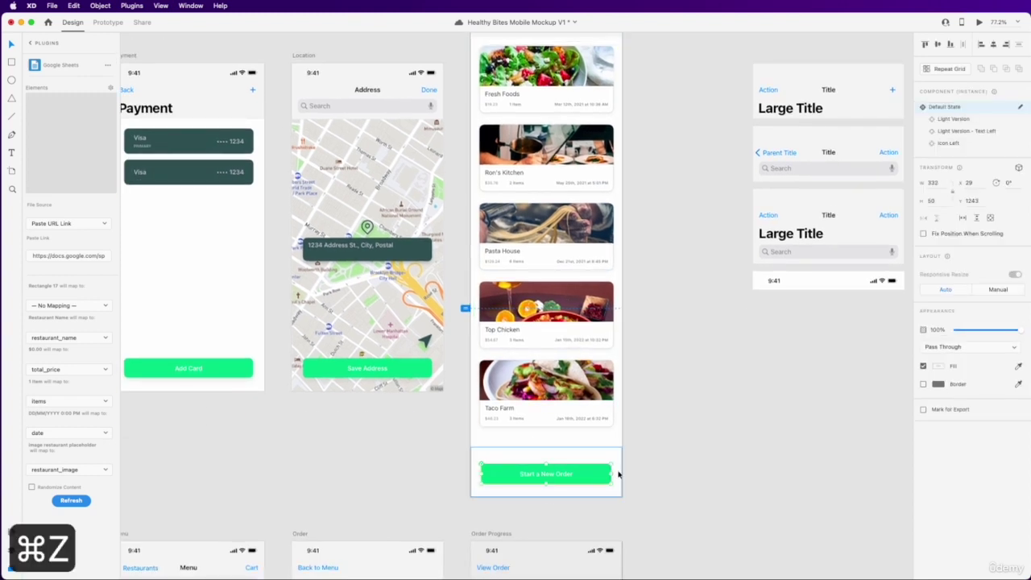
{"action": "key", "text": "shift+Up"}
{"action": "key", "text": "shift+Up"}
{"action": "key", "text": "shift+Up"}
{"action": "key", "text": "shift+Up"}
{"action": "key", "text": "shift+Up"}
{"action": "key", "text": "shift+Up"}
{"action": "key", "text": "shift+Up"}
{"action": "key", "text": "shift+Up"}
{"action": "key", "text": "shift+Up"}
{"action": "key", "text": "shift+Up"}
{"action": "key", "text": "shift+Up"}
{"action": "key", "text": "shift+Up"}
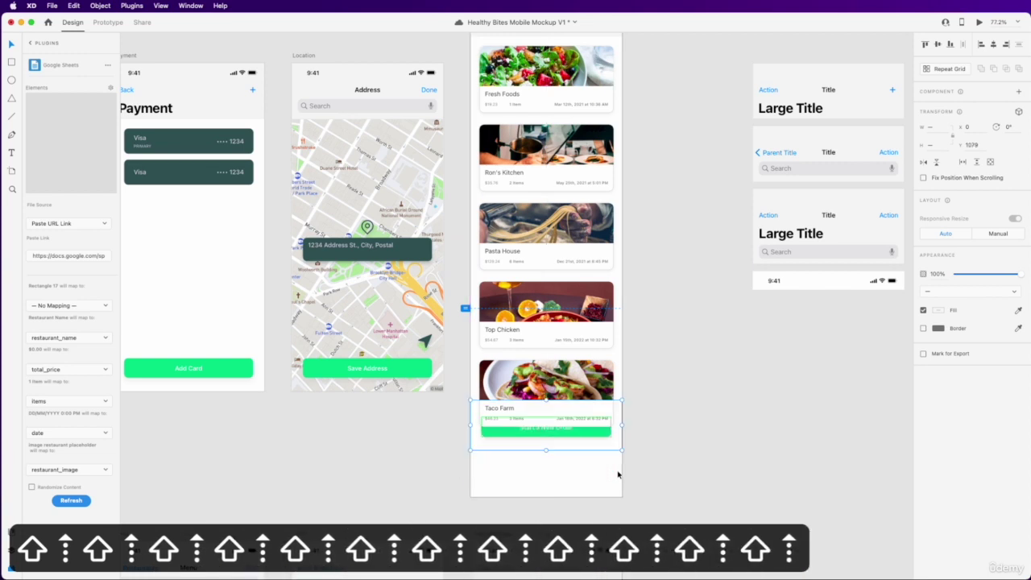
Bring the Start a New Order button and its background in front of the order cards and deselect them
{"action": "key", "text": "super+bracketright"}
{"action": "key", "text": "super+bracketright"}
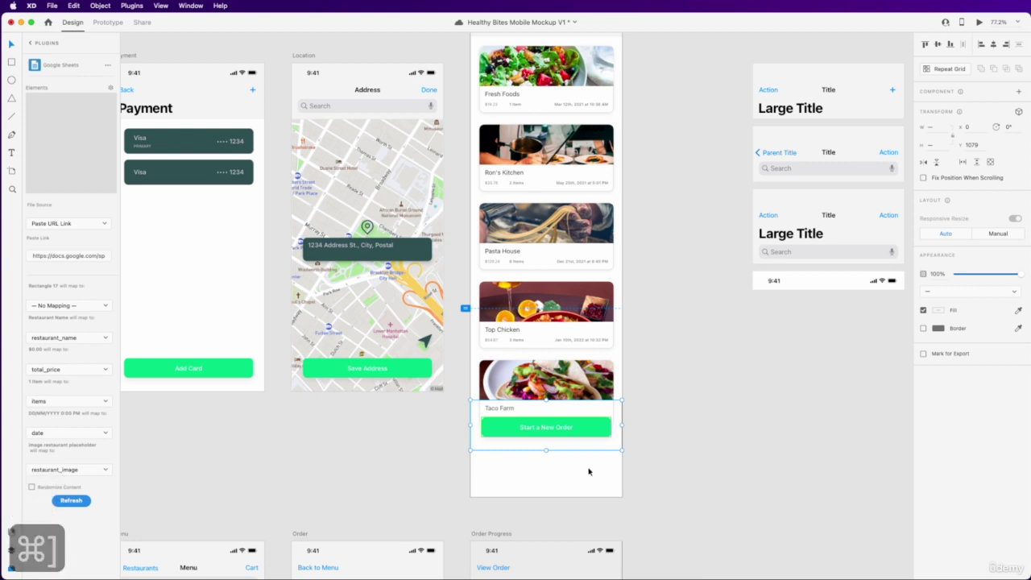
{"action": "left_click", "coordinate": [559, 500]}
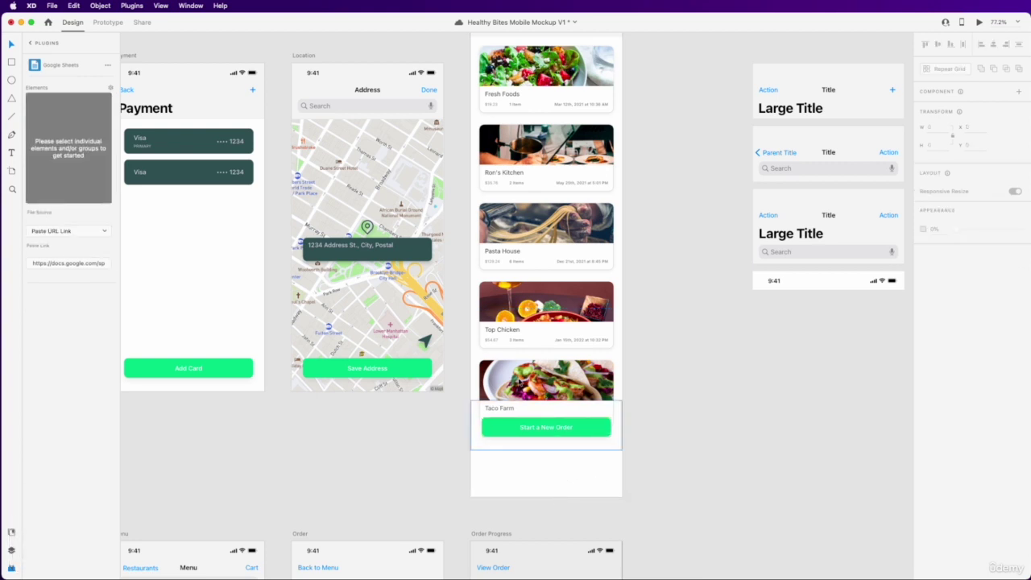
{"action": "scroll", "coordinate": [532, 282], "scroll_direction": "up", "scroll_amount": 3}
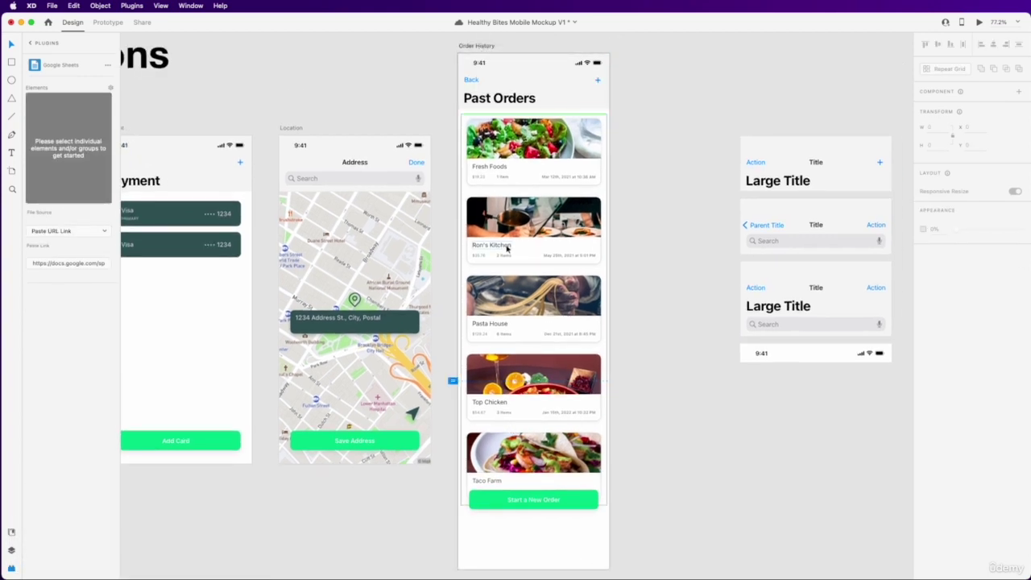
Shorten the Order History artboard from its lower edge to a height of about 1203, just below the Start a New Order button
{"action": "scroll", "coordinate": [515, 282], "scroll_direction": "down", "scroll_amount": 3}
{"action": "scroll", "coordinate": [546, 209], "scroll_direction": "up", "scroll_amount": 1}
{"action": "scroll", "coordinate": [502, 46], "scroll_direction": "up", "scroll_amount": 3}
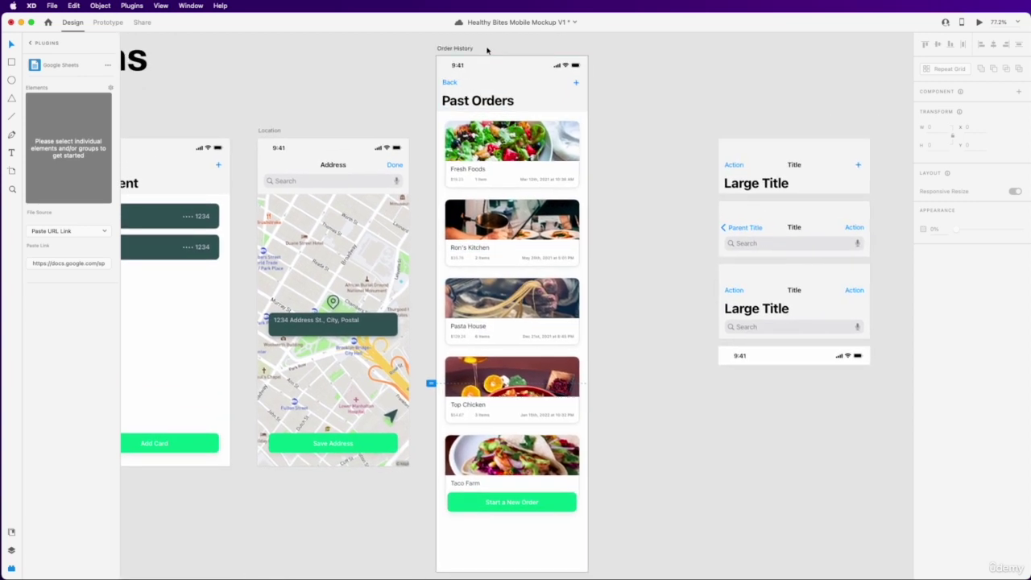
{"action": "left_click", "coordinate": [488, 46]}
{"action": "scroll", "coordinate": [488, 46], "scroll_direction": "down", "scroll_amount": 4}
{"action": "scroll", "coordinate": [523, 476], "scroll_direction": "down", "scroll_amount": 1}
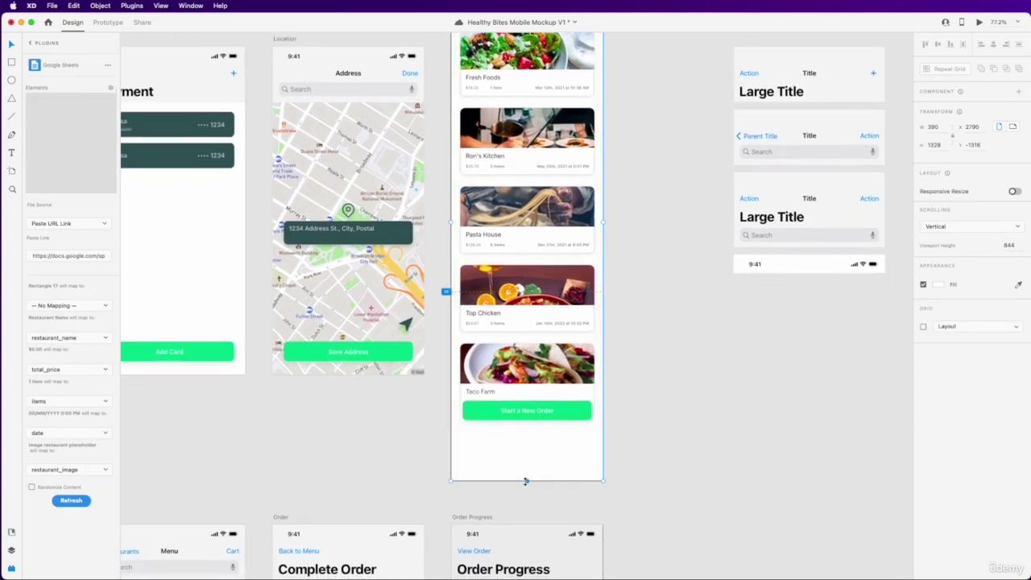
{"action": "left_click_drag", "start_coordinate": [525, 481], "coordinate": [528, 433]}
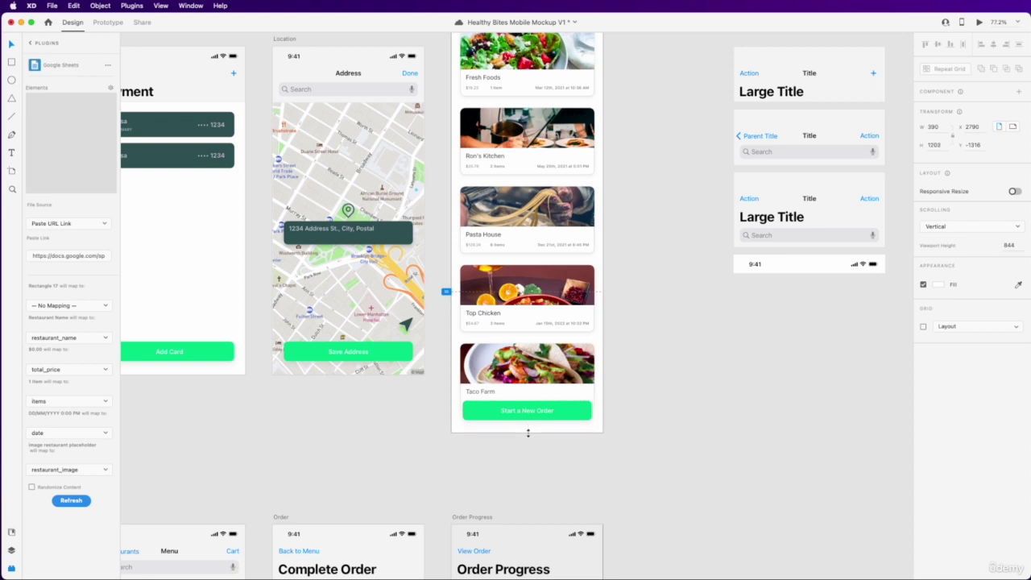
Nudge the Start a New Order button and its white background down by 2 to Y 1081 and deselect them
{"action": "left_click", "coordinate": [545, 414]}
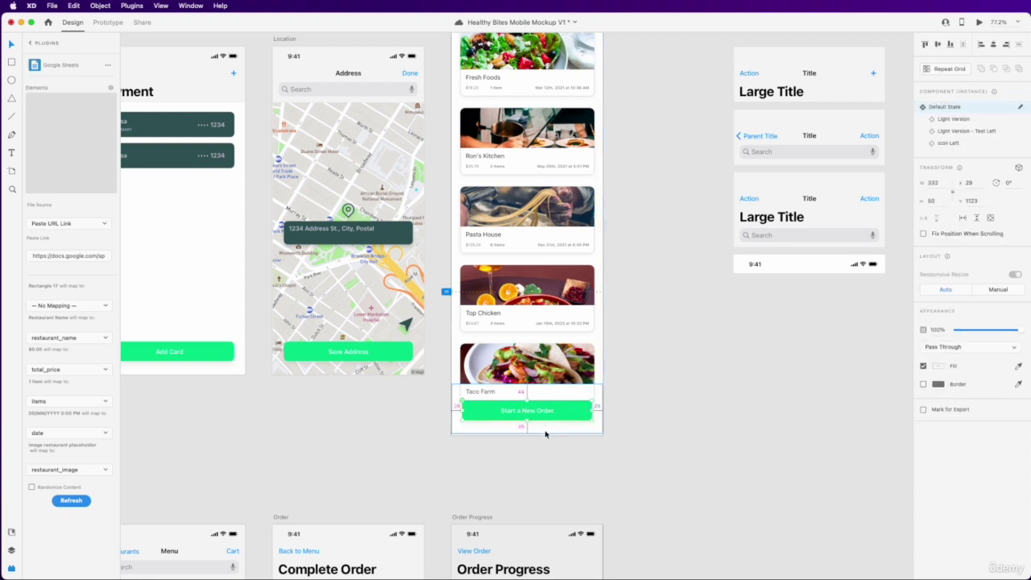
{"action": "left_click", "coordinate": [527, 439]}
{"action": "left_click", "coordinate": [542, 426]}
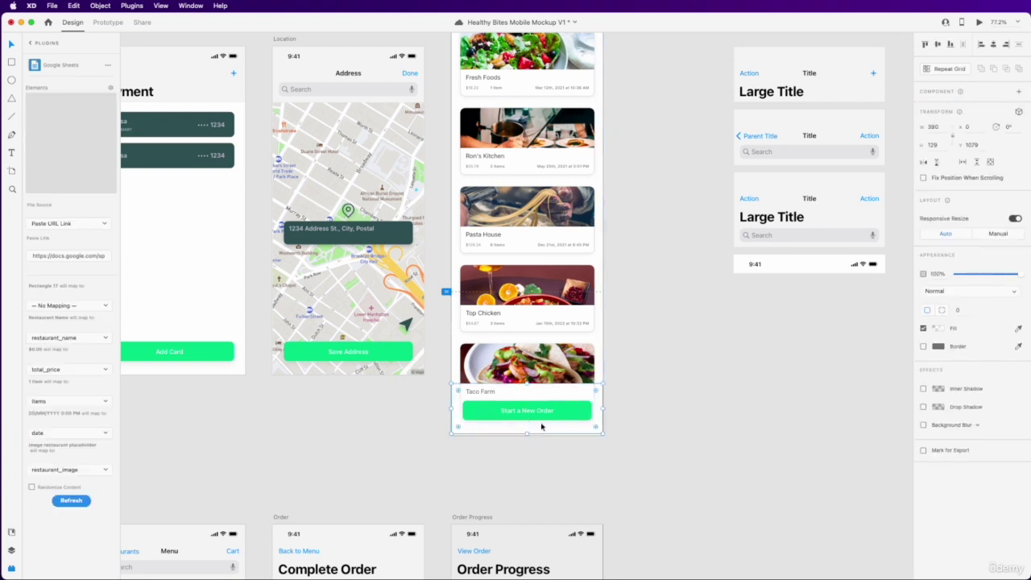
{"action": "key", "text": "Down"}
{"action": "key", "text": "Down"}
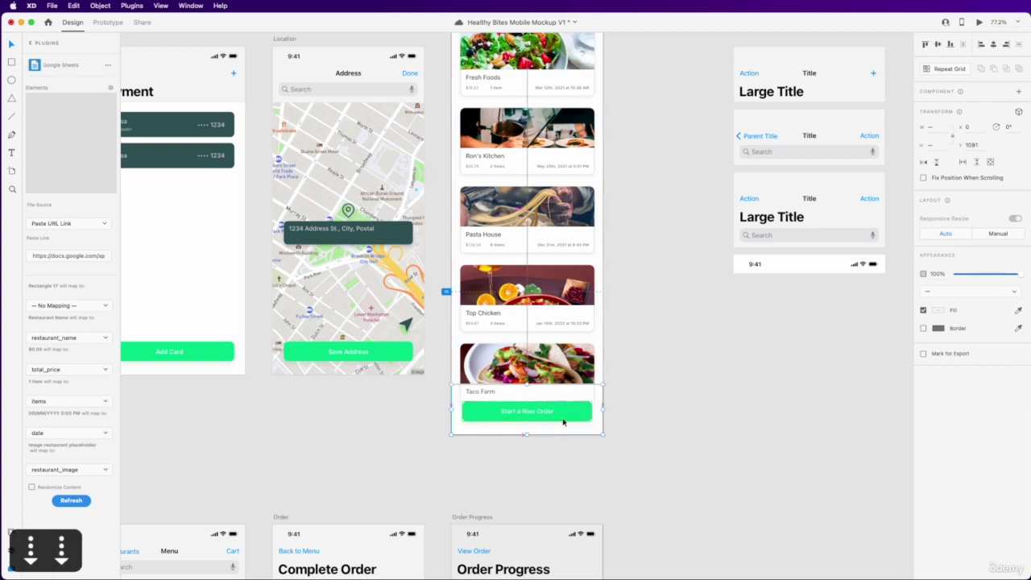
{"action": "double_click", "coordinate": [564, 419]}
{"action": "left_click", "coordinate": [612, 422]}
Move the Order History artboard down to Y -1104, level with the Location artboard, and deselect it
{"action": "scroll", "coordinate": [612, 421], "scroll_direction": "down", "scroll_amount": 3}
{"action": "scroll", "coordinate": [612, 421], "scroll_direction": "up", "scroll_amount": 1}
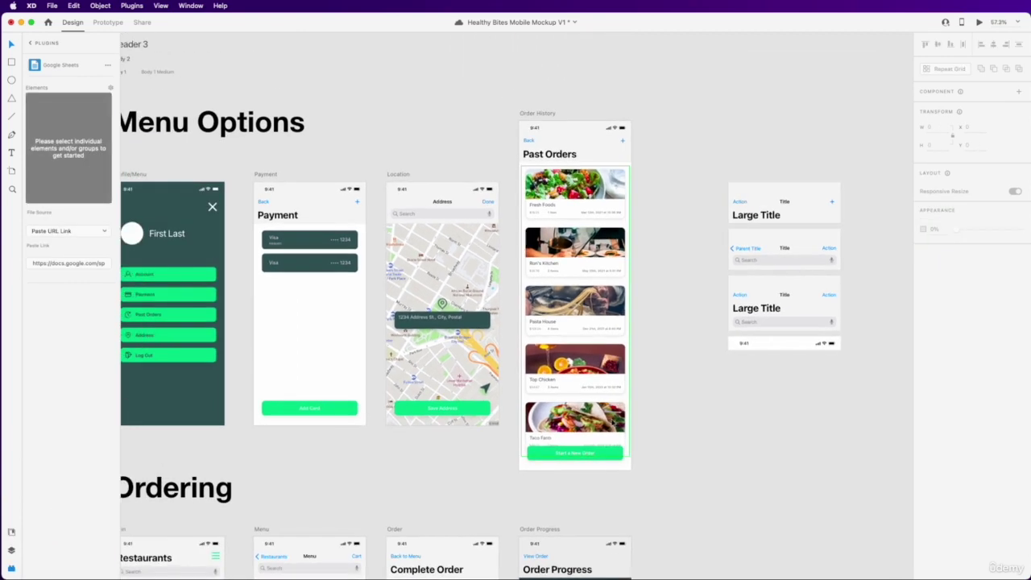
{"action": "scroll", "coordinate": [546, 133], "scroll_direction": "up", "scroll_amount": 4}
{"action": "left_click", "coordinate": [541, 129]}
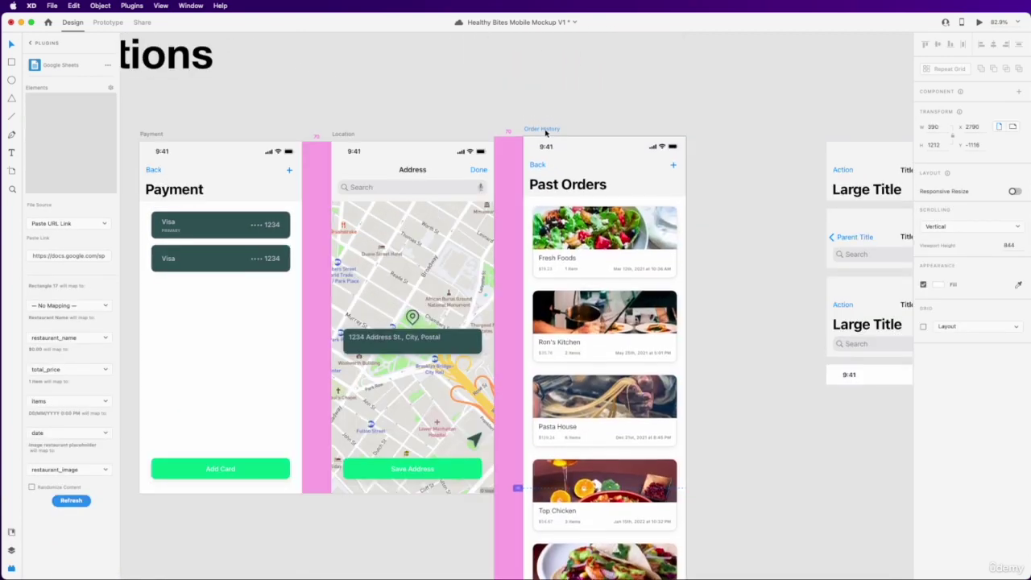
{"action": "left_click_drag", "start_coordinate": [546, 133], "coordinate": [546, 141]}
{"action": "scroll", "coordinate": [546, 138], "scroll_direction": "down", "scroll_amount": 5}
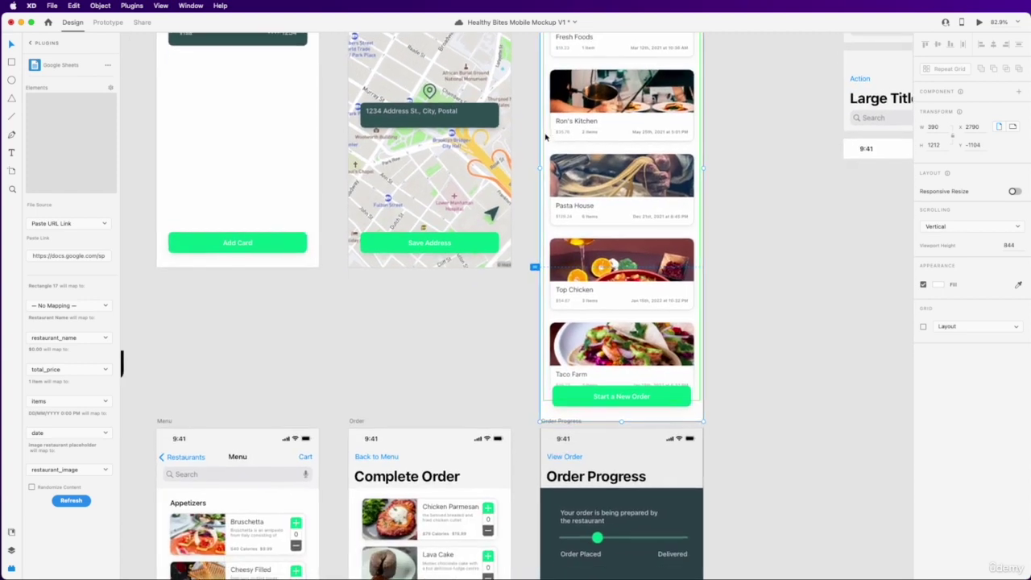
{"action": "scroll", "coordinate": [547, 137], "scroll_direction": "down", "scroll_amount": 6}
{"action": "key", "text": "Escape"}
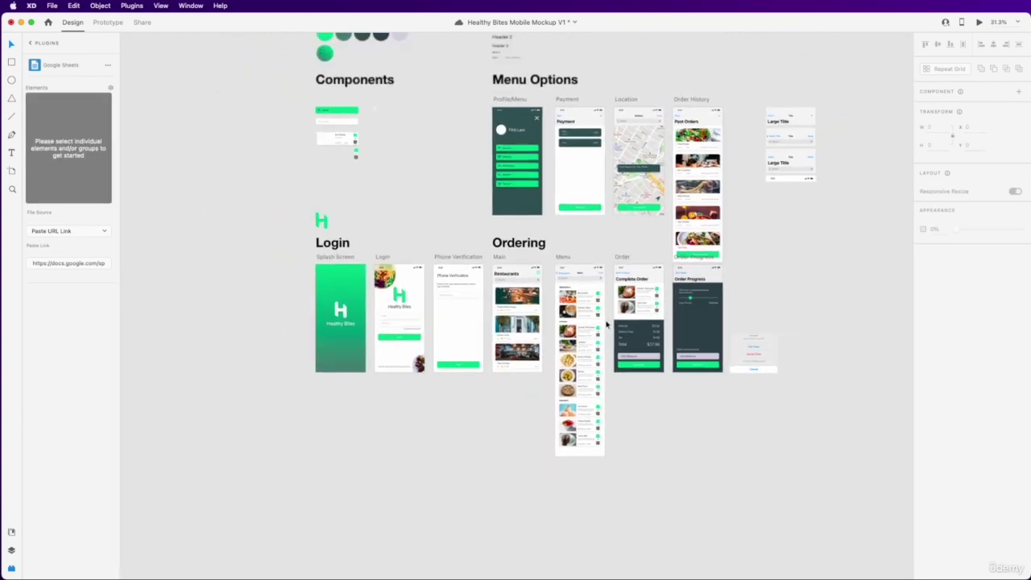
Move all the Login and Ordering artboards, Splash Screen through Order Progress, down together by about 140, clear of the Order History artboard
{"action": "scroll", "coordinate": [692, 363], "scroll_direction": "down", "scroll_amount": 2}
{"action": "left_click_drag", "start_coordinate": [831, 444], "coordinate": [326, 237]}
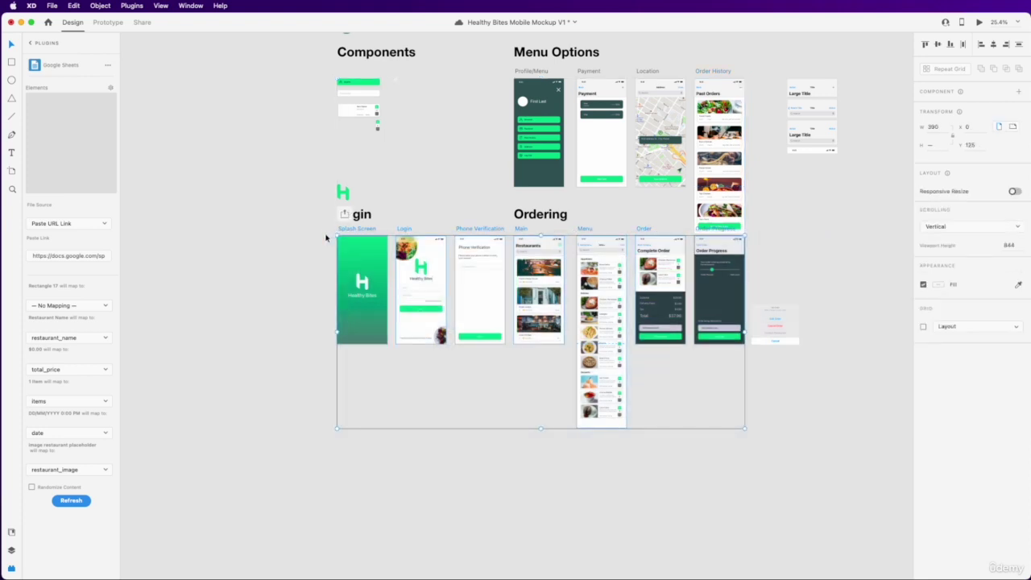
{"action": "key", "text": "shift+Down"}
{"action": "key", "text": "shift+Down"}
{"action": "key", "text": "shift+Down"}
{"action": "key", "text": "shift+Down"}
{"action": "key", "text": "shift+Down"}
{"action": "key", "text": "shift+Down"}
{"action": "key", "text": "shift+Down"}
{"action": "key", "text": "shift+Down"}
{"action": "key", "text": "shift+Down"}
{"action": "key", "text": "shift+Down"}
{"action": "key", "text": "shift+Down"}
{"action": "key", "text": "shift+Down"}
{"action": "key", "text": "shift+Down"}
{"action": "key", "text": "shift+Down"}
{"action": "key", "text": "shift+Down"}
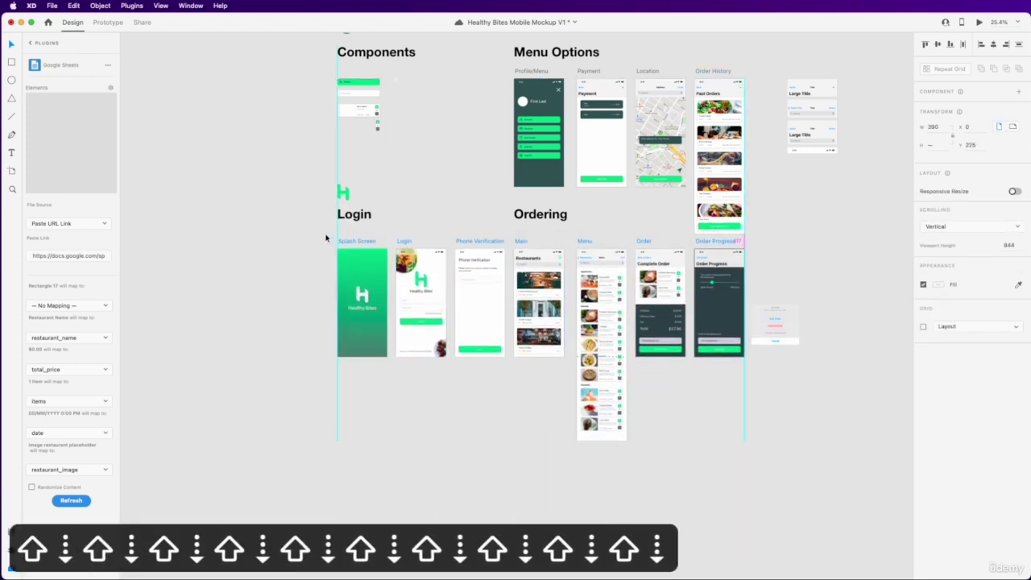
Move the Ordering and Login headings down together by 110 to Y 2, closer to their artboards
{"action": "left_click", "coordinate": [538, 220]}
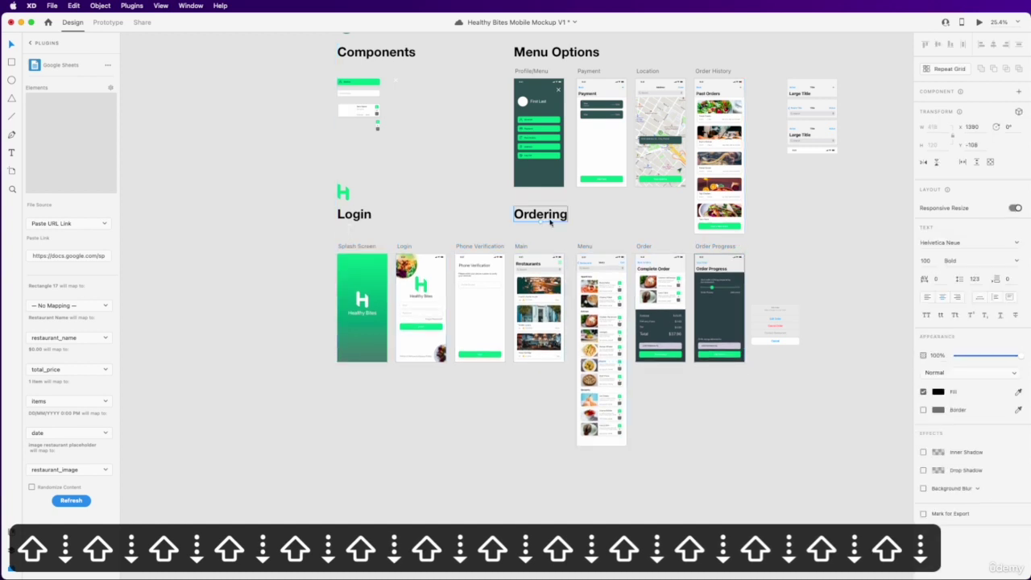
{"action": "key", "text": "shift+Down"}
{"action": "key", "text": "shift+Down"}
{"action": "key", "text": "shift+Down"}
{"action": "key", "text": "shift+Down"}
{"action": "key", "text": "shift+Down"}
{"action": "key", "text": "shift+Down"}
{"action": "key", "text": "shift+Down"}
{"action": "key", "text": "shift+Down"}
{"action": "key", "text": "shift+Down"}
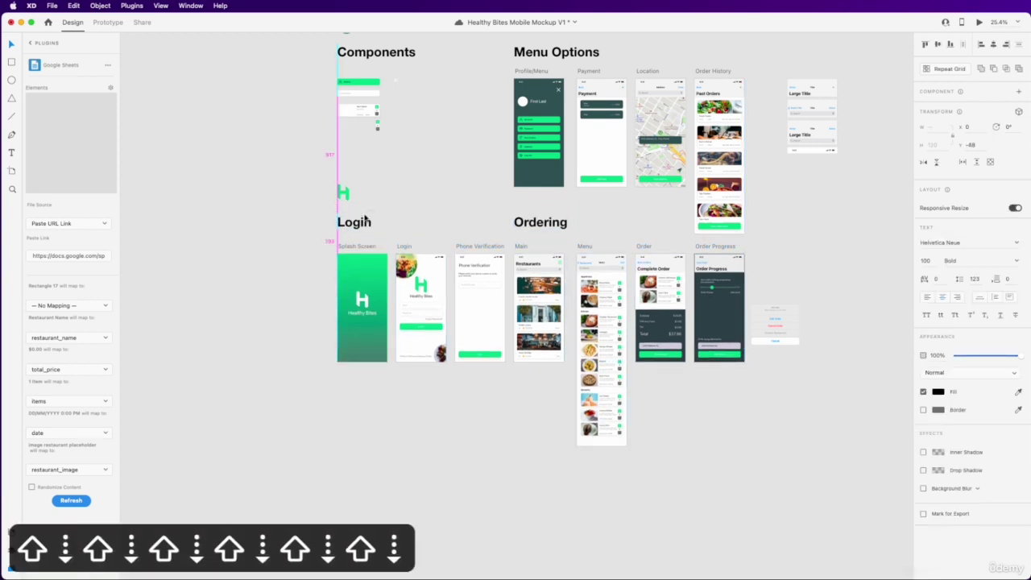
{"action": "key", "text": "shift+Down"}
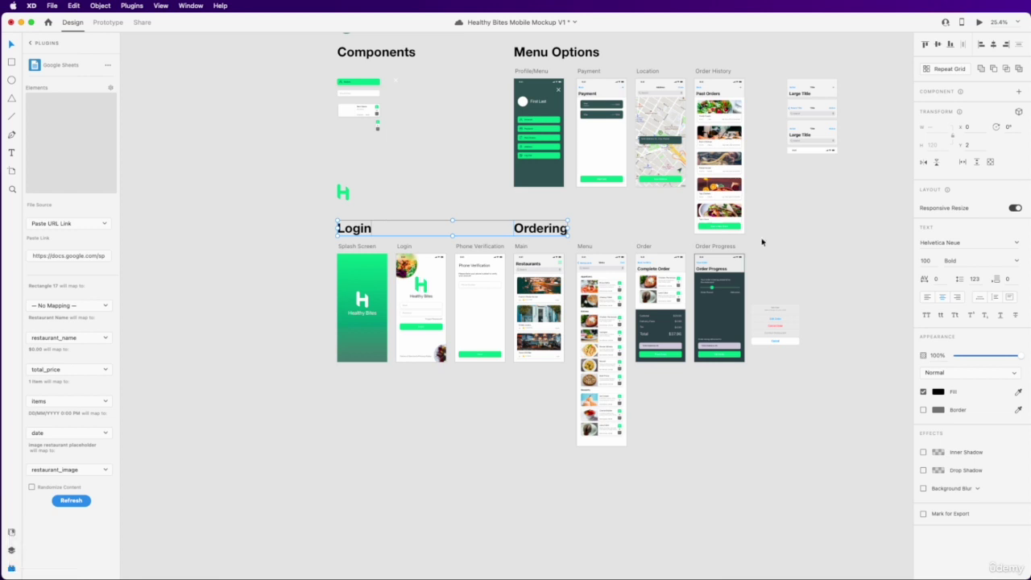
Move the Edit Order action sheet down to sit beside the lower part of the Order Progress artboard and deselect it
{"action": "left_click", "coordinate": [775, 282]}
{"action": "left_click_drag", "start_coordinate": [793, 331], "coordinate": [796, 344]}
{"action": "left_click", "coordinate": [832, 334]}
Examine the finished Past Orders screen and the spacing of the Login, Ordering and Menu Options artboards
{"action": "scroll", "coordinate": [812, 306], "scroll_direction": "up", "scroll_amount": 5}
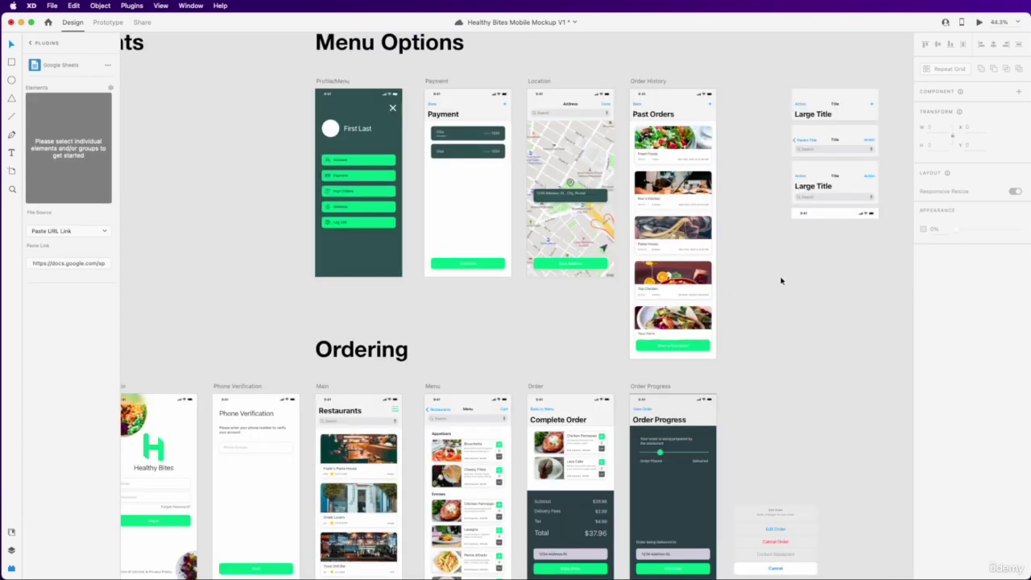
{"action": "scroll", "coordinate": [781, 280], "scroll_direction": "up", "scroll_amount": 5}
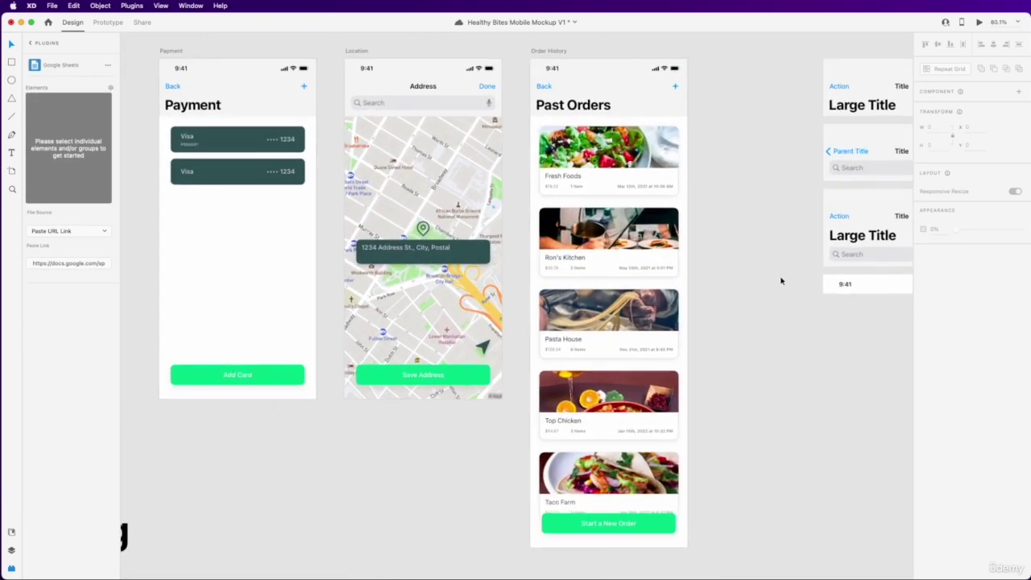
{"action": "scroll", "coordinate": [780, 280], "scroll_direction": "down", "scroll_amount": 5}
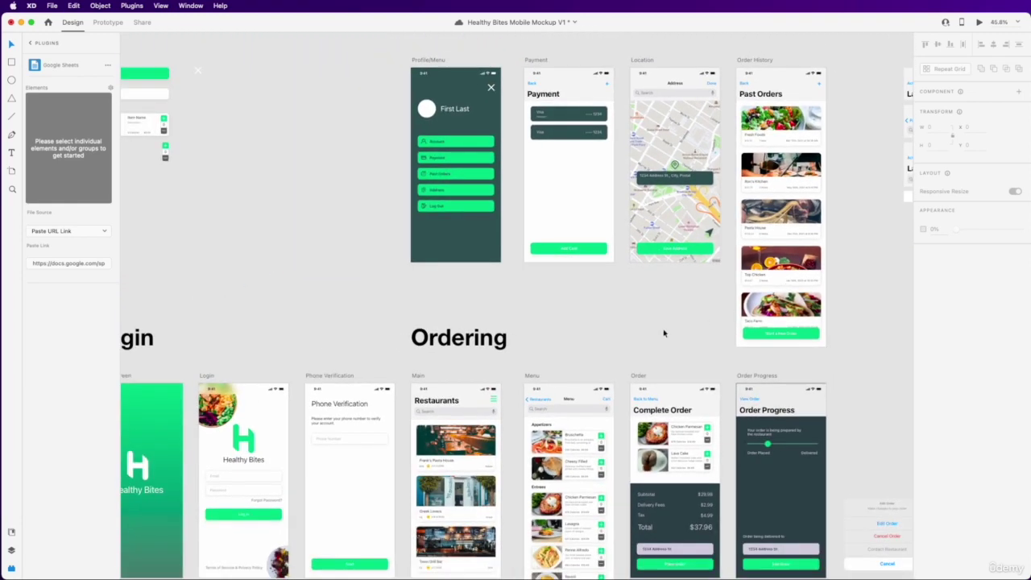
{"action": "scroll", "coordinate": [663, 332], "scroll_direction": "down", "scroll_amount": 5}
{"action": "scroll", "coordinate": [664, 332], "scroll_direction": "left", "scroll_amount": 5}
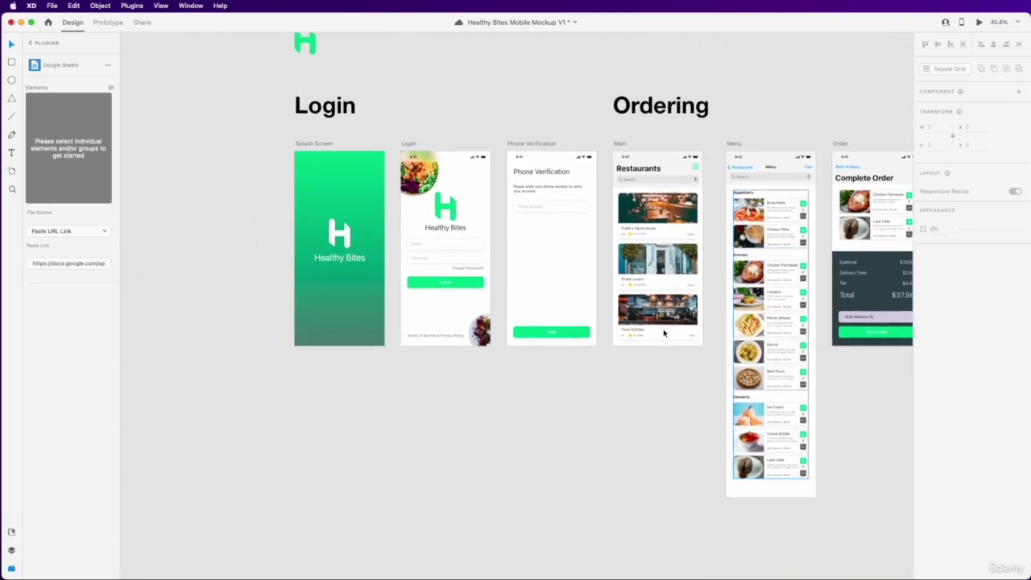
{"action": "scroll", "coordinate": [663, 333], "scroll_direction": "left", "scroll_amount": 3}
{"action": "scroll", "coordinate": [663, 331], "scroll_direction": "up", "scroll_amount": 3}
{"action": "scroll", "coordinate": [663, 331], "scroll_direction": "right", "scroll_amount": 4}
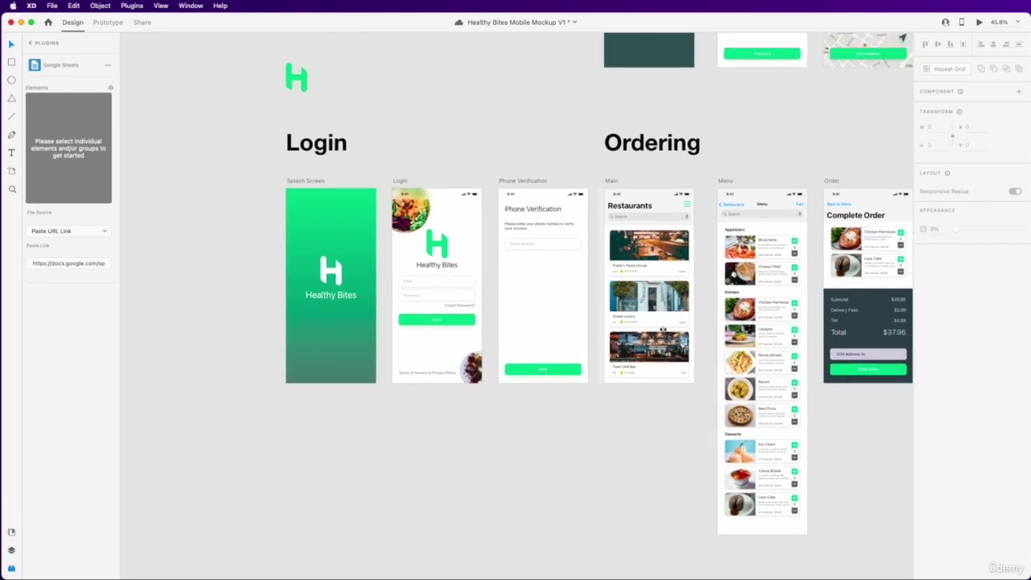
{"action": "scroll", "coordinate": [662, 328], "scroll_direction": "right", "scroll_amount": 5}
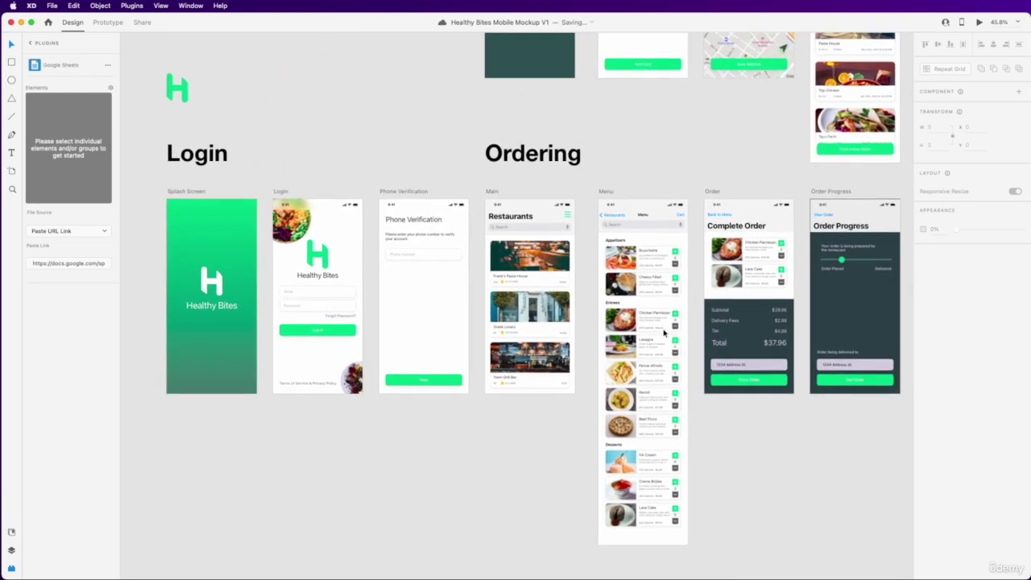
{"action": "scroll", "coordinate": [664, 333], "scroll_direction": "down", "scroll_amount": 2}
{"action": "scroll", "coordinate": [663, 333], "scroll_direction": "right", "scroll_amount": 2}
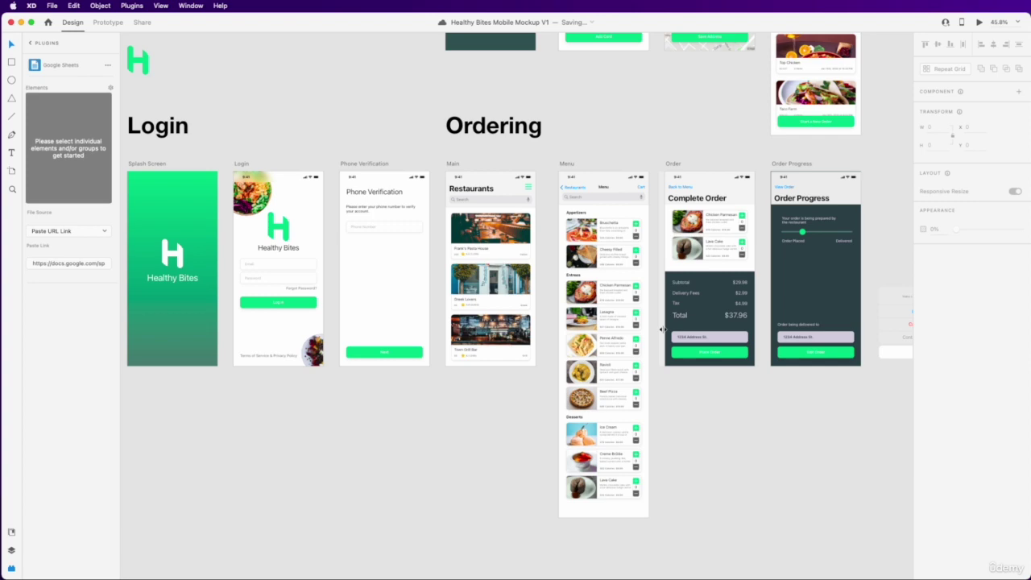
{"action": "scroll", "coordinate": [663, 328], "scroll_direction": "up", "scroll_amount": 5}
{"action": "scroll", "coordinate": [663, 329], "scroll_direction": "right", "scroll_amount": 4}
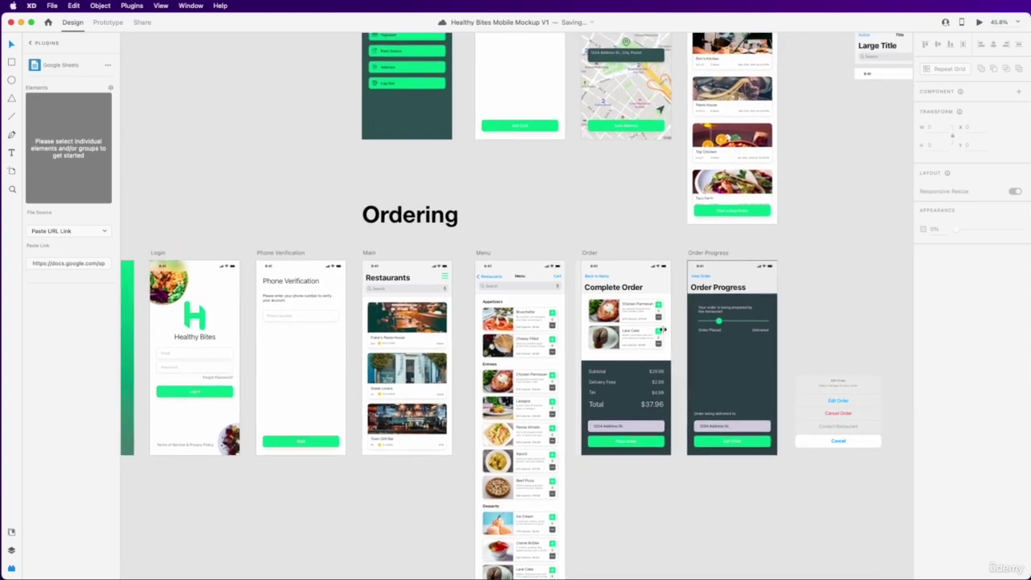
{"action": "scroll", "coordinate": [662, 329], "scroll_direction": "up", "scroll_amount": 4}
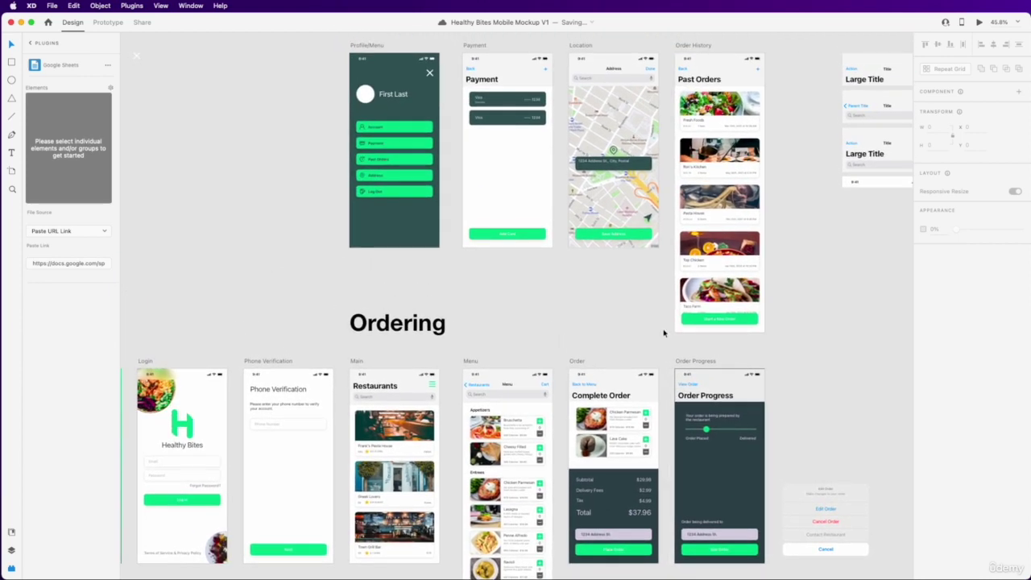